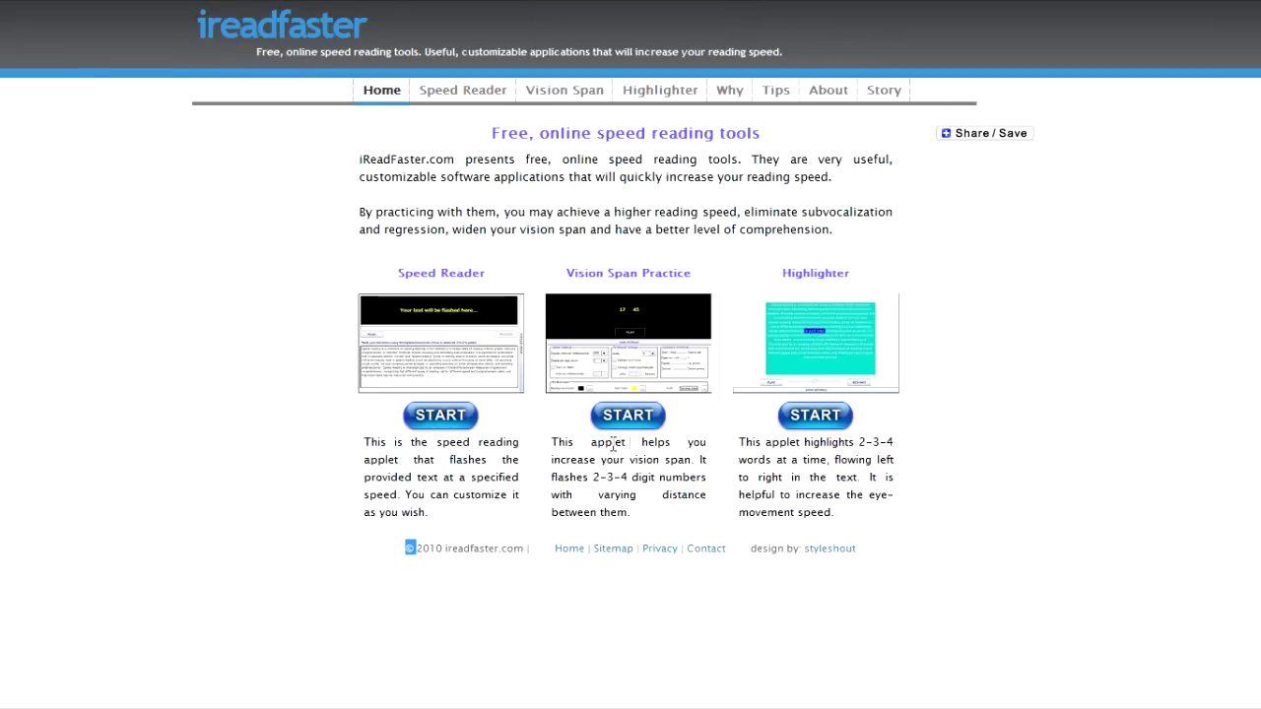
Launch the Speed Reader applet, always trusting its publisher and allowing it to run.
click(455, 419)
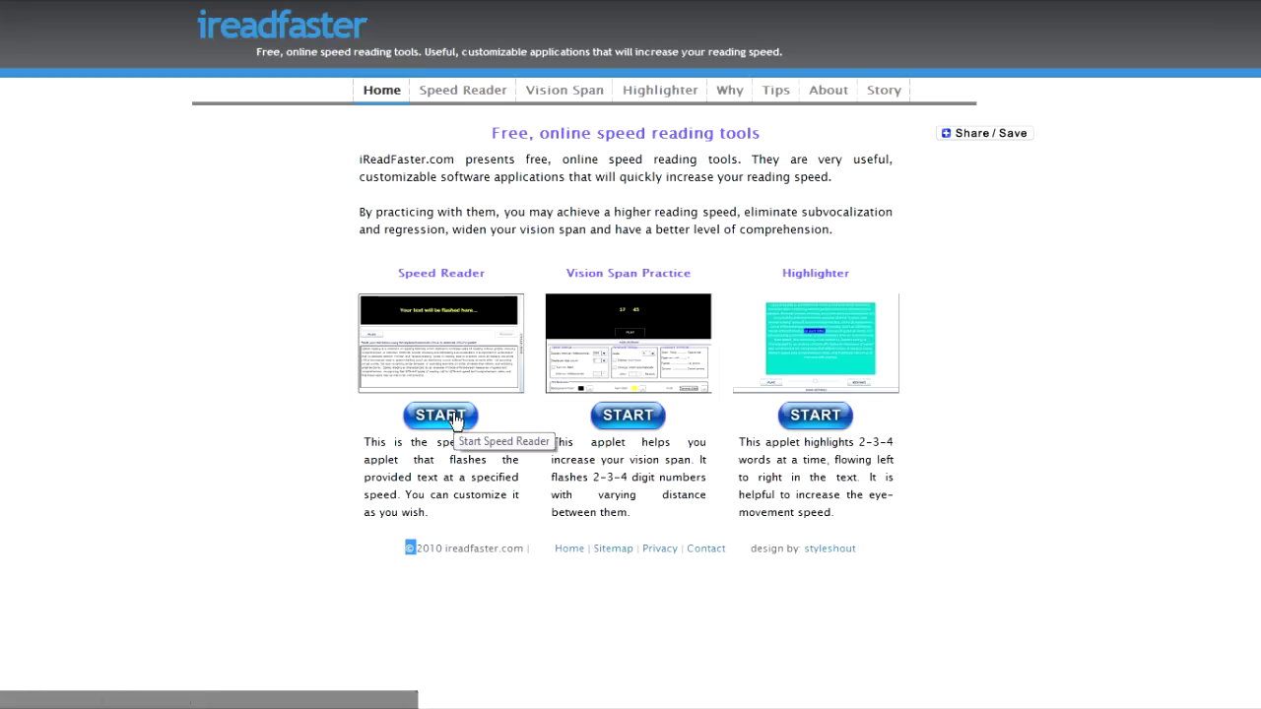
click(423, 338)
click(751, 371)
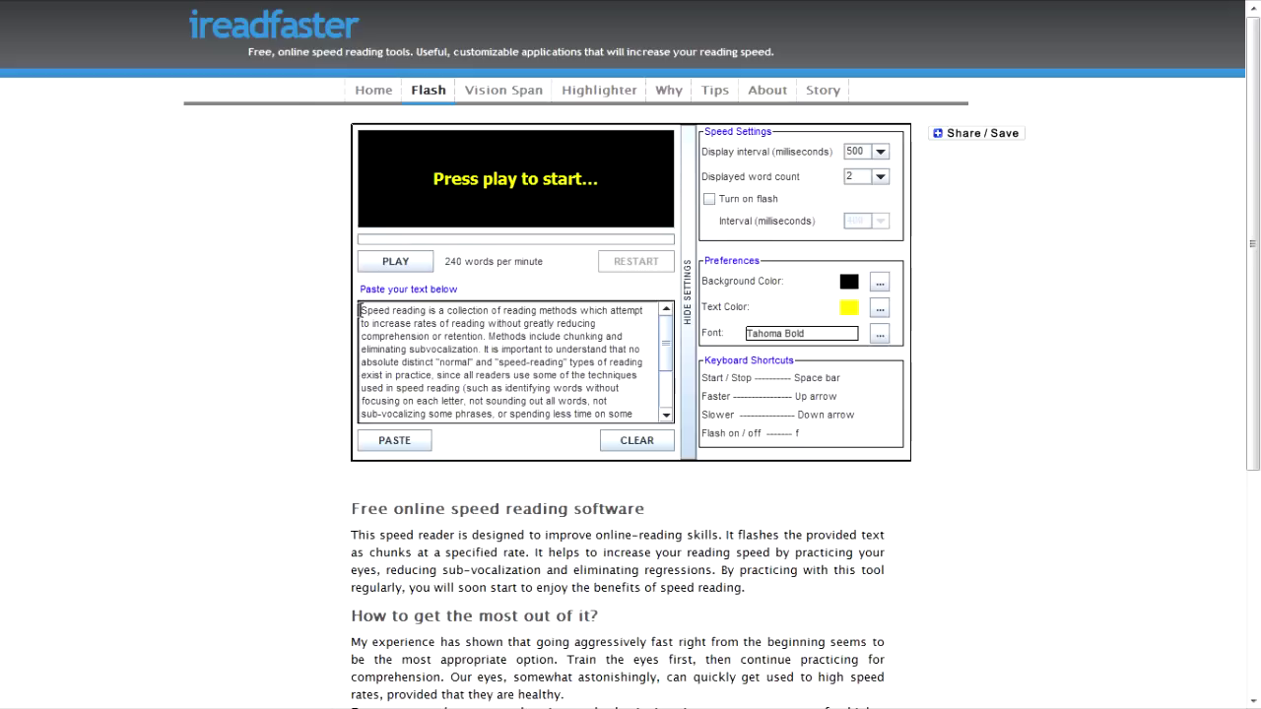
Select all of the sample text in the paste box.
drag(360, 310, 665, 340)
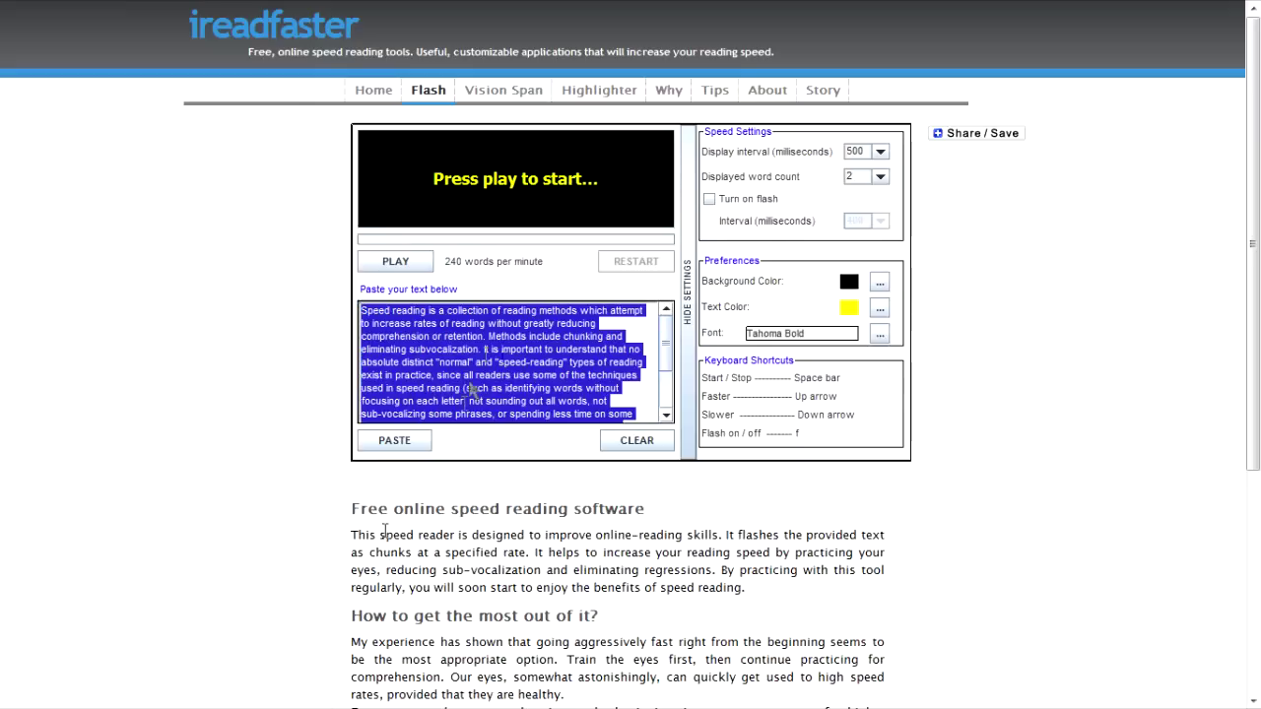
scroll(439, 354, down, 2)
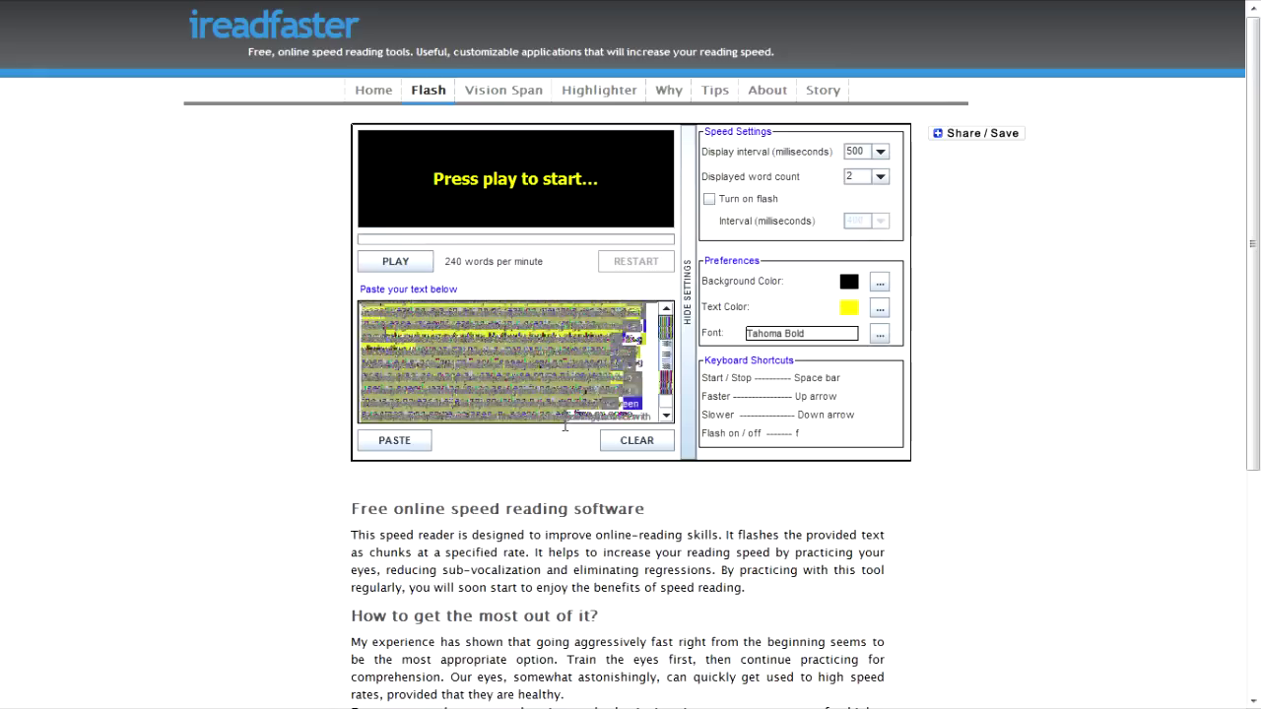
scroll(667, 384, up, 5)
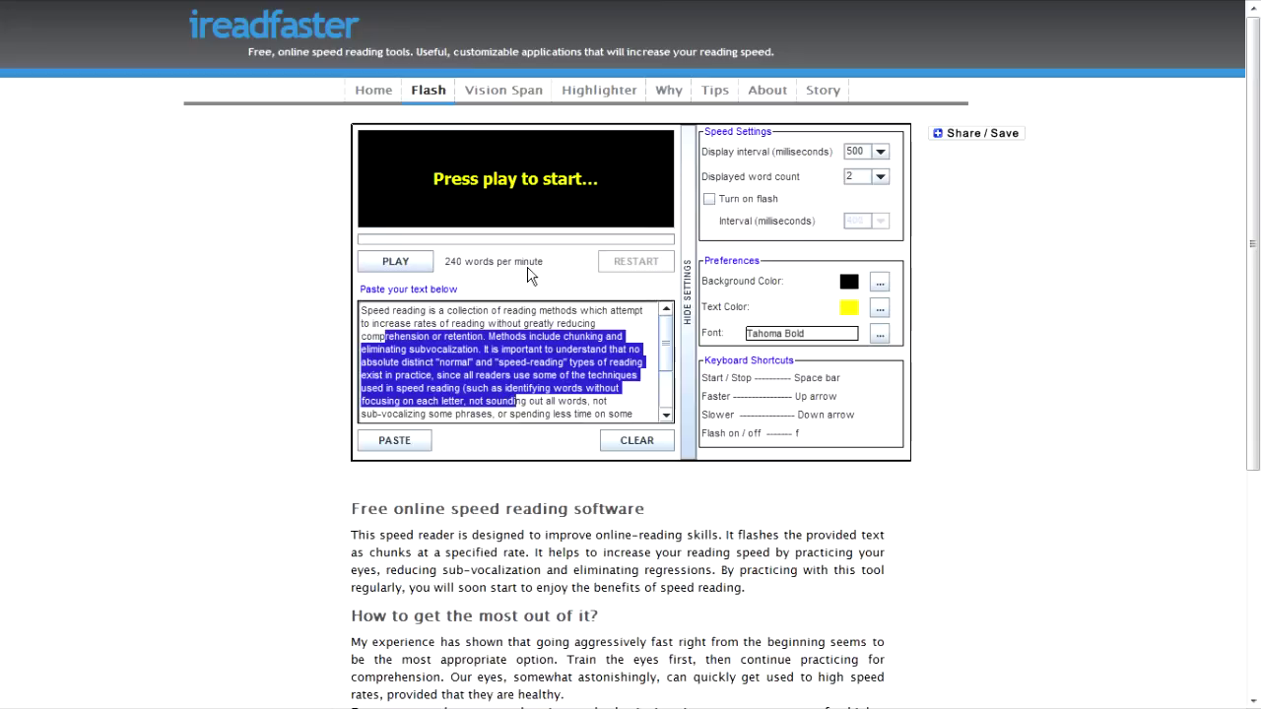
click(879, 153)
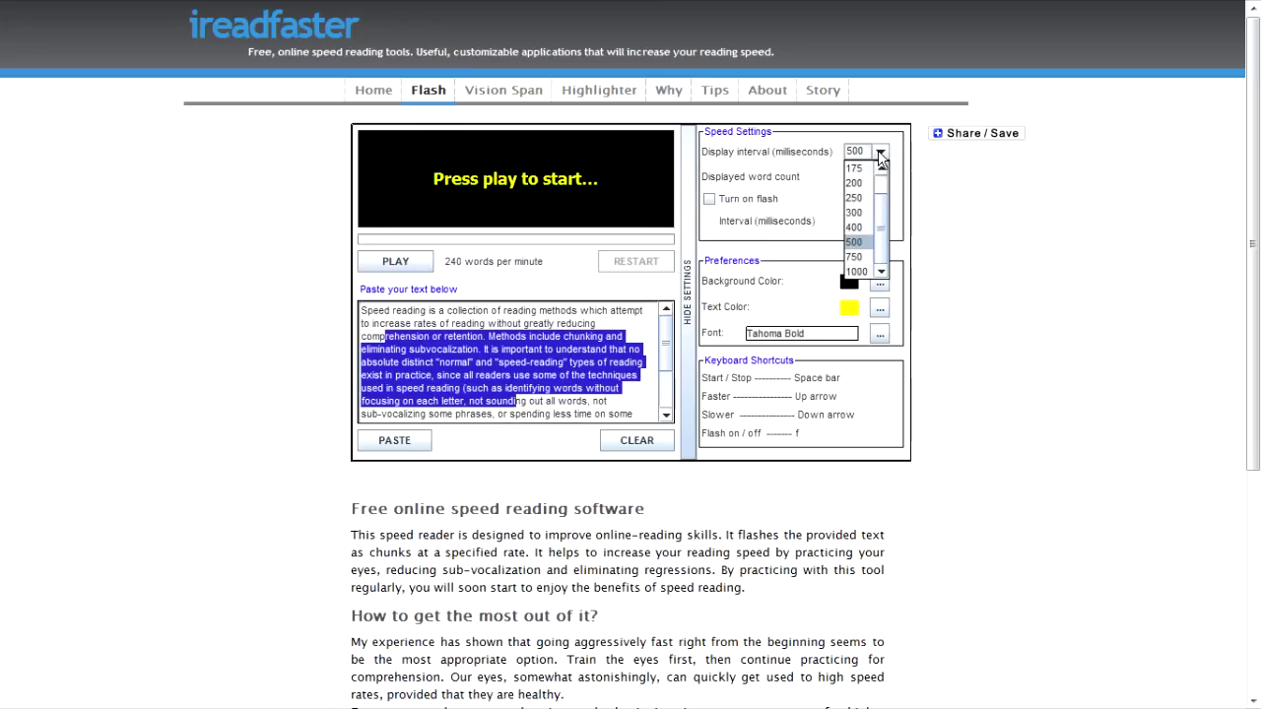
scroll(880, 197, up, 1)
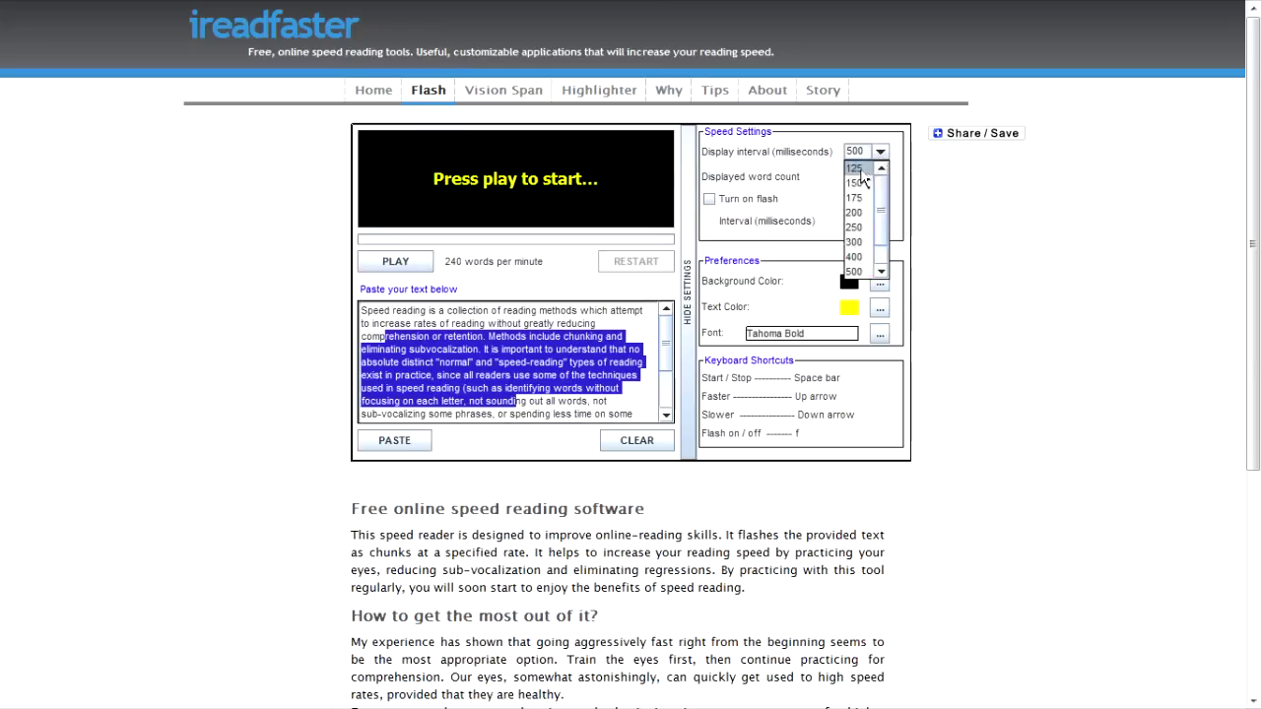
click(861, 180)
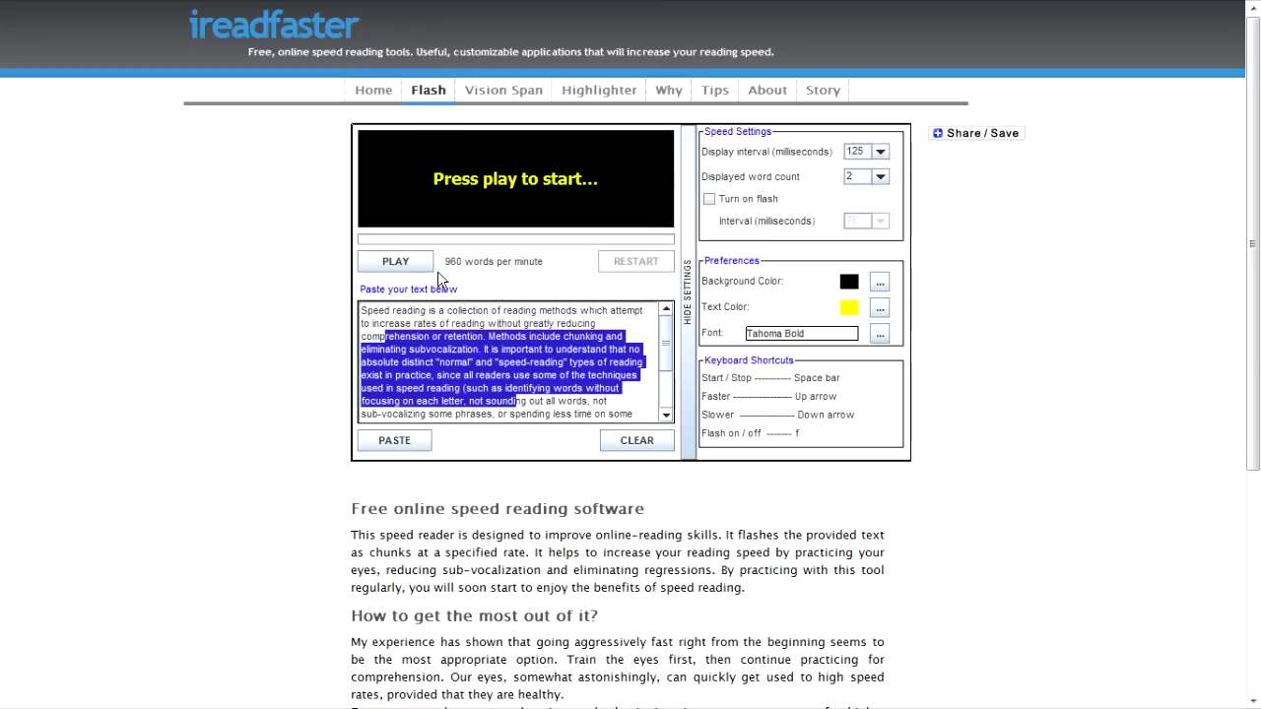
click(880, 176)
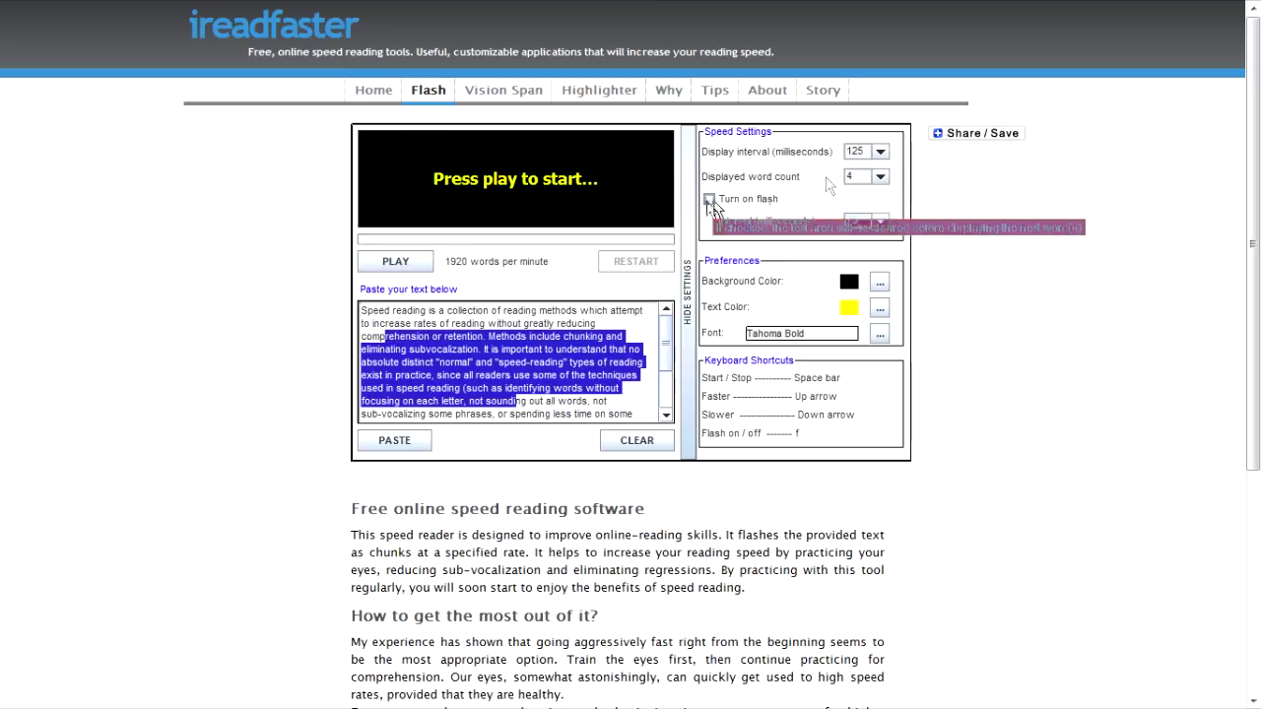
click(879, 153)
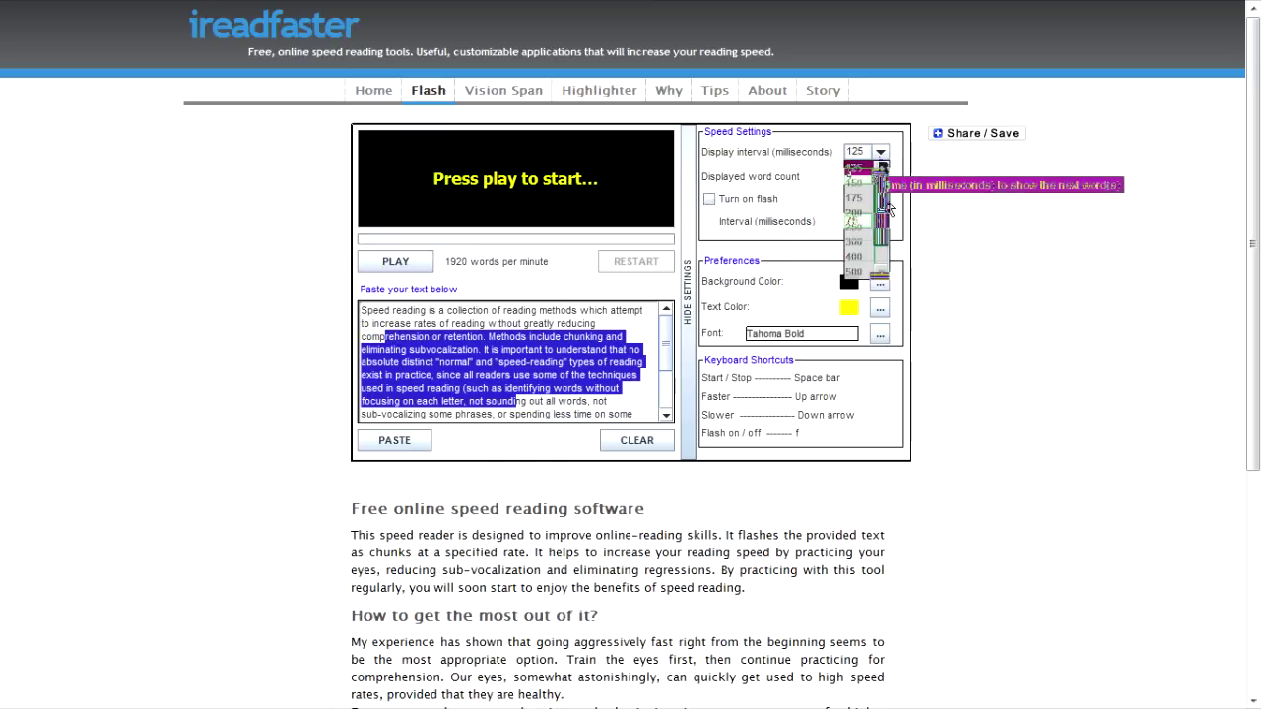
scroll(886, 207, down, 1)
click(867, 258)
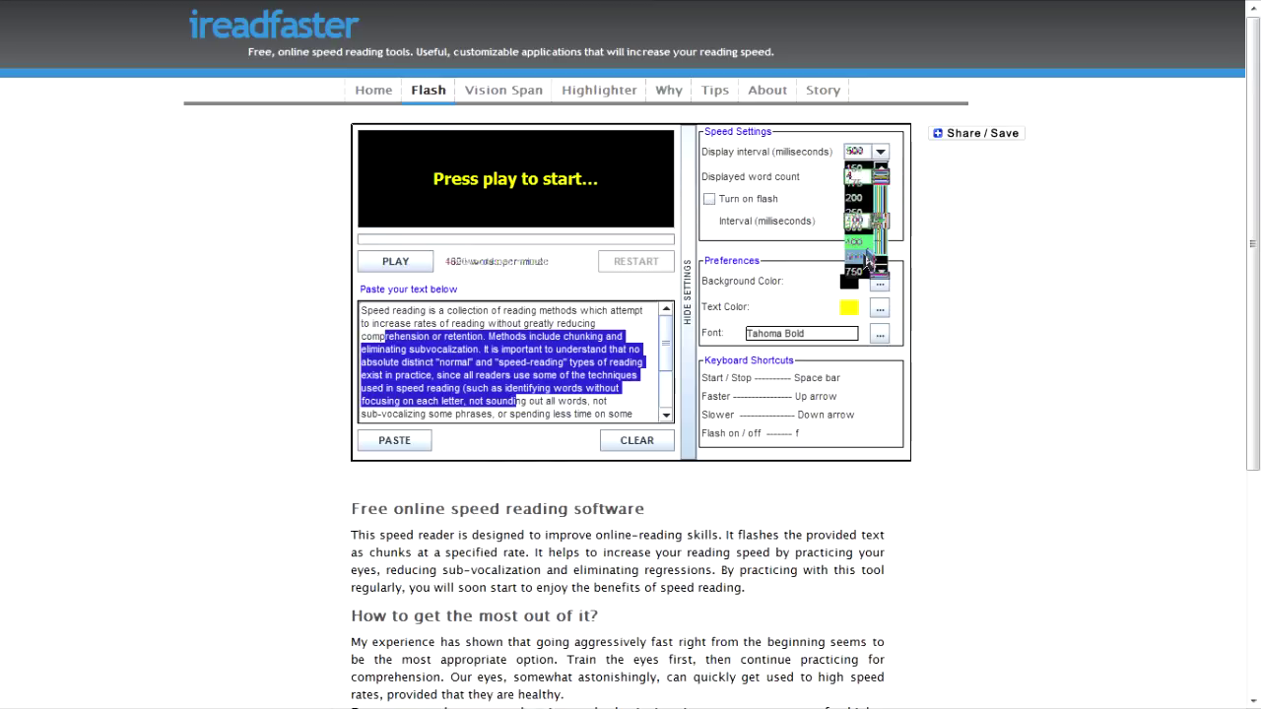
click(853, 209)
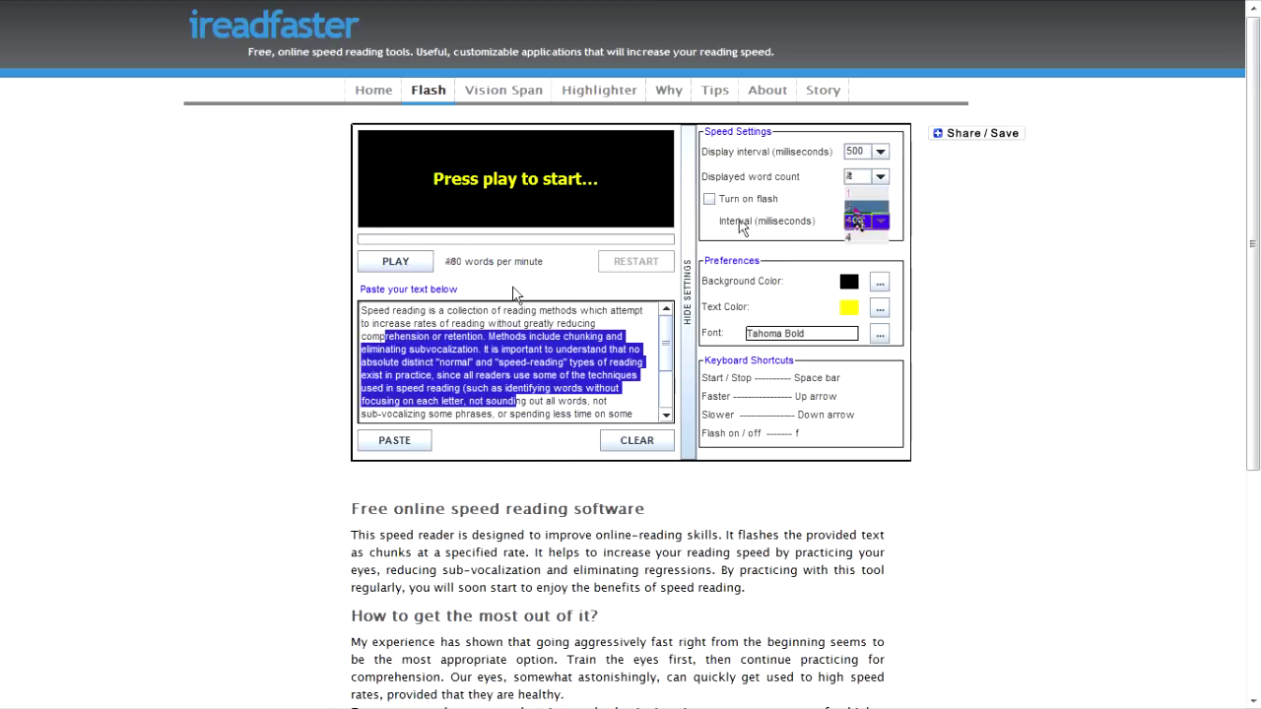
click(404, 312)
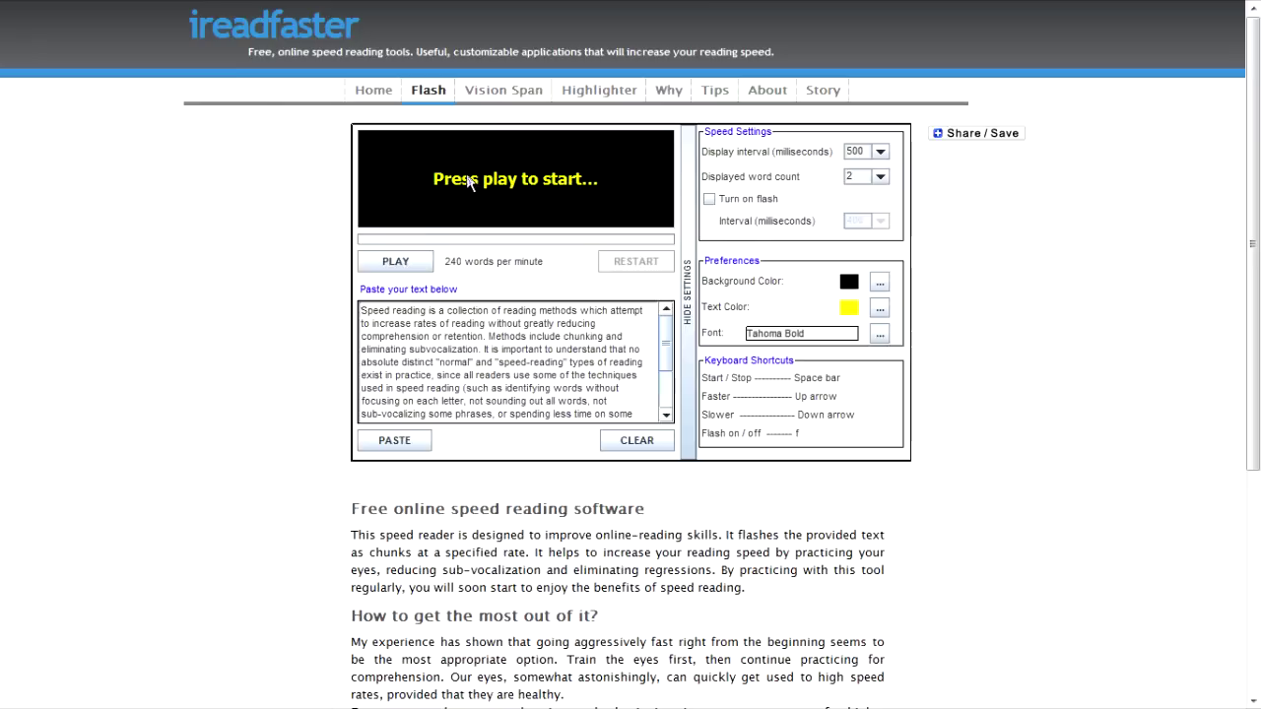
Replay the text from the start at a 125 ms interval (960 wpm) through to 'practice'.
click(394, 261)
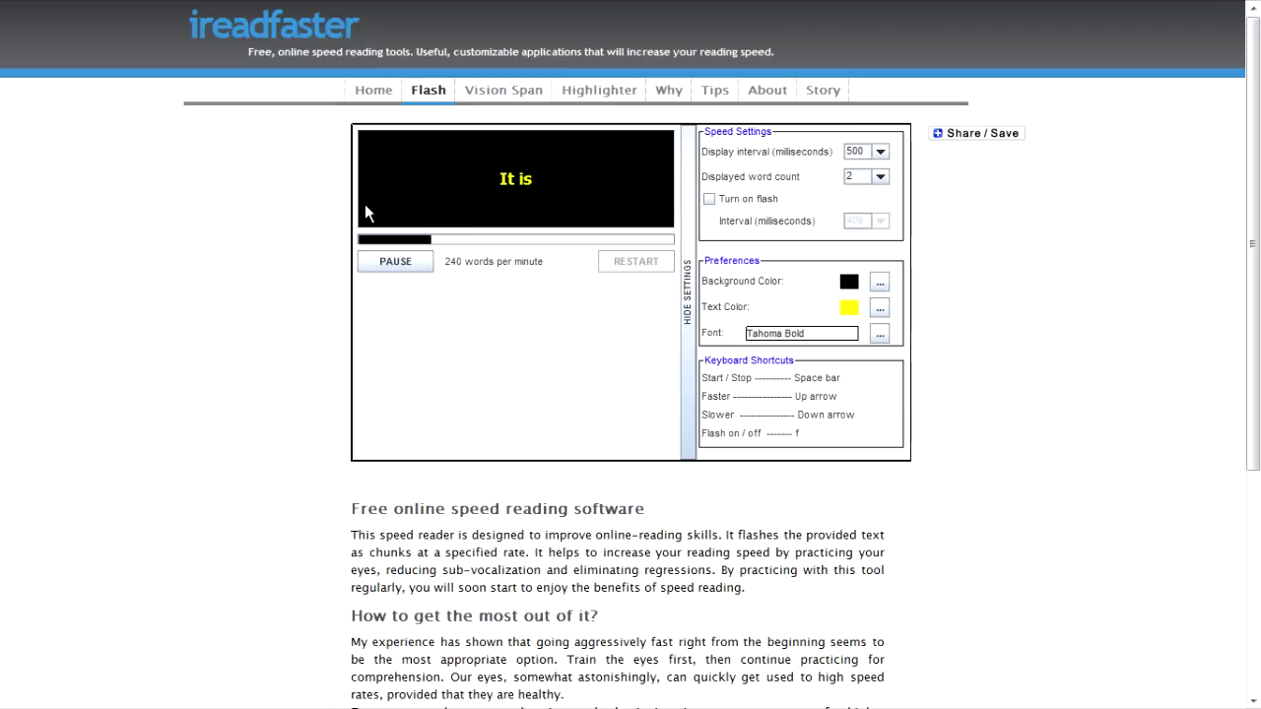
click(394, 263)
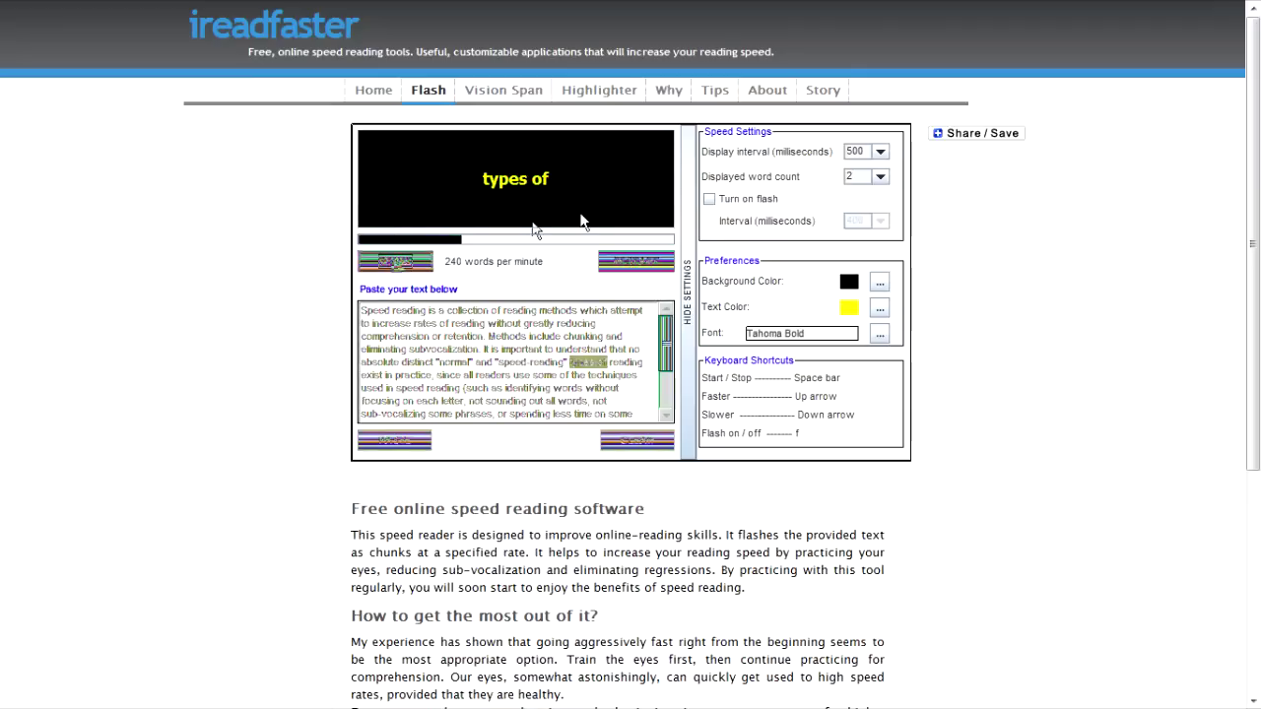
click(879, 151)
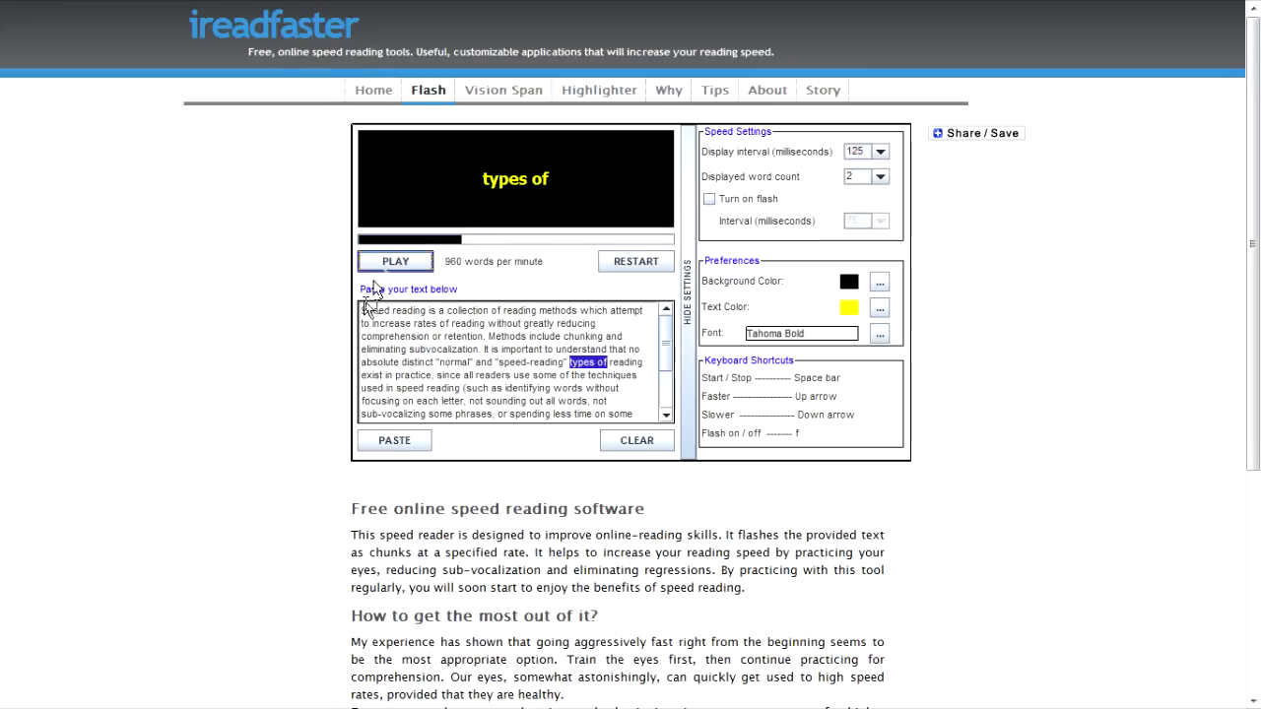
click(622, 264)
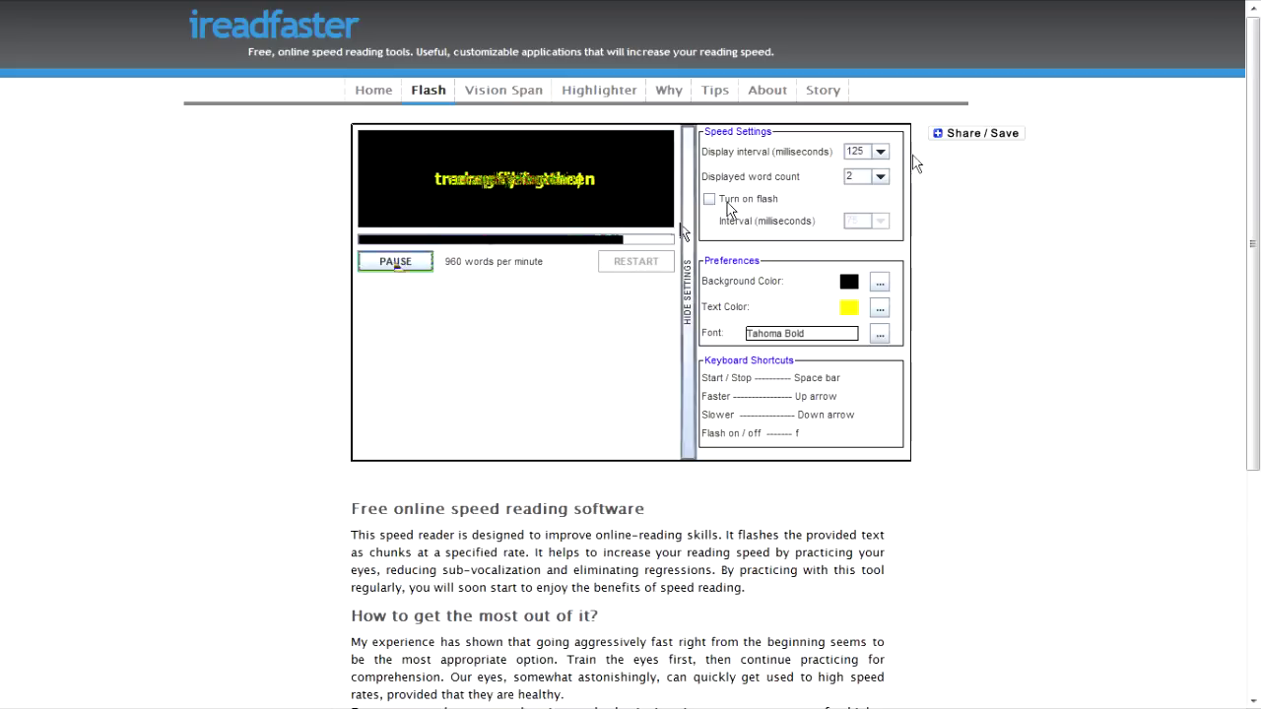
mouse_move(975, 133)
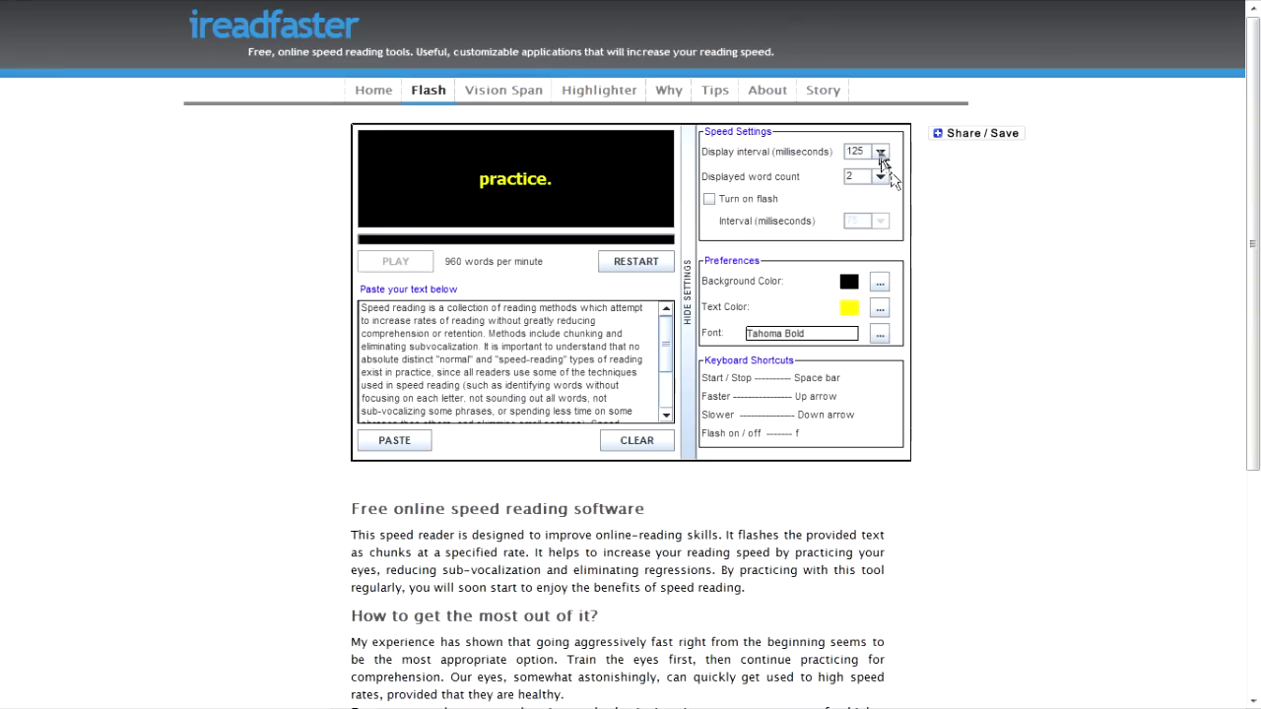
click(878, 152)
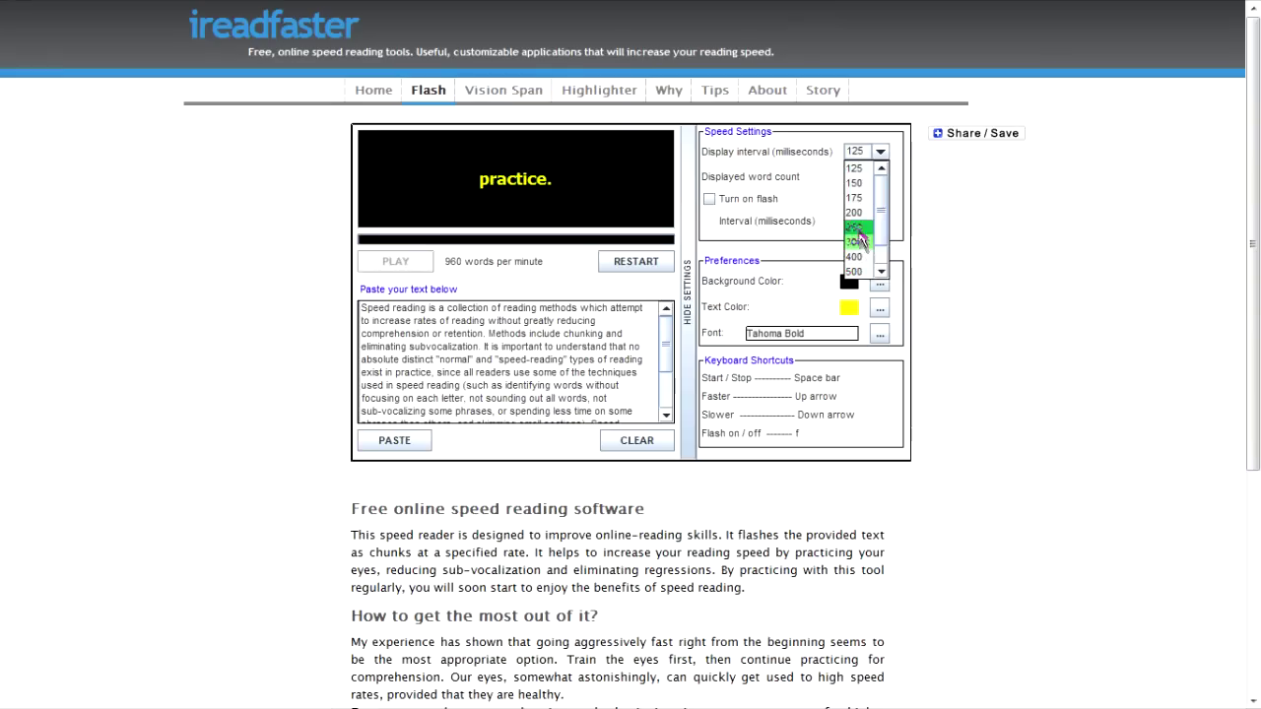
Change the display interval to 300 ms, then replay from the start and pause.
click(857, 228)
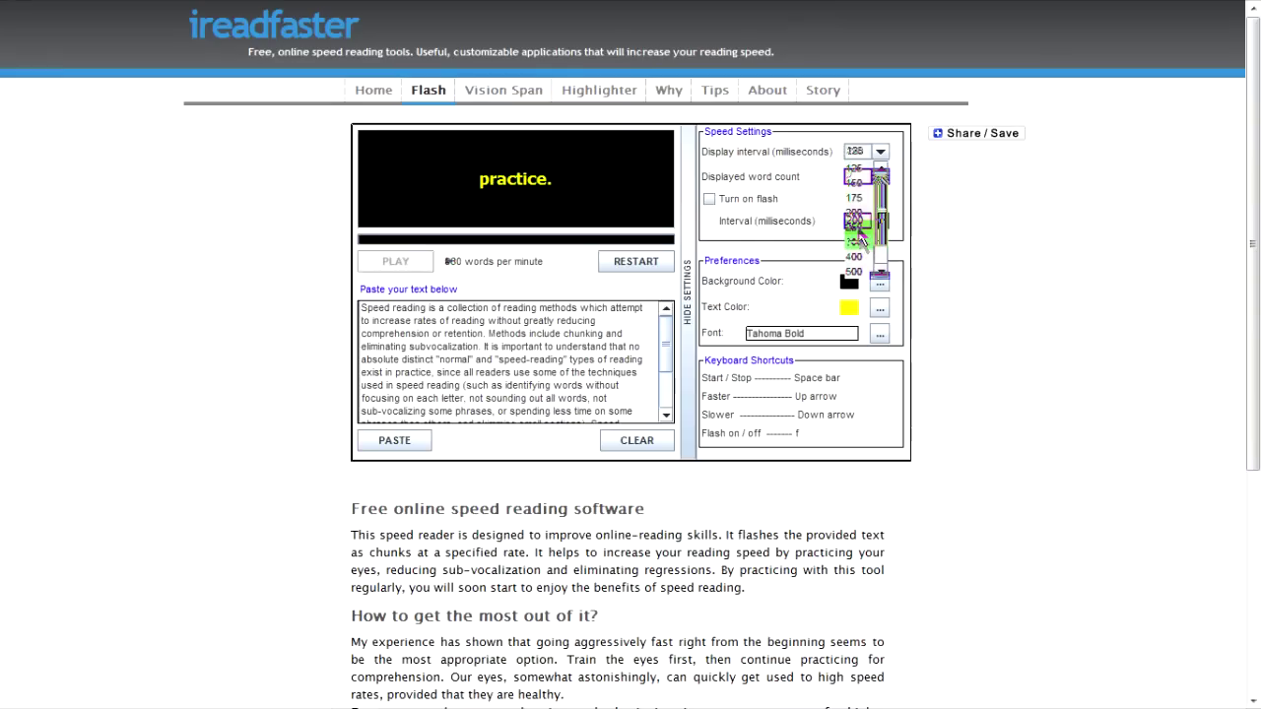
click(888, 153)
click(857, 242)
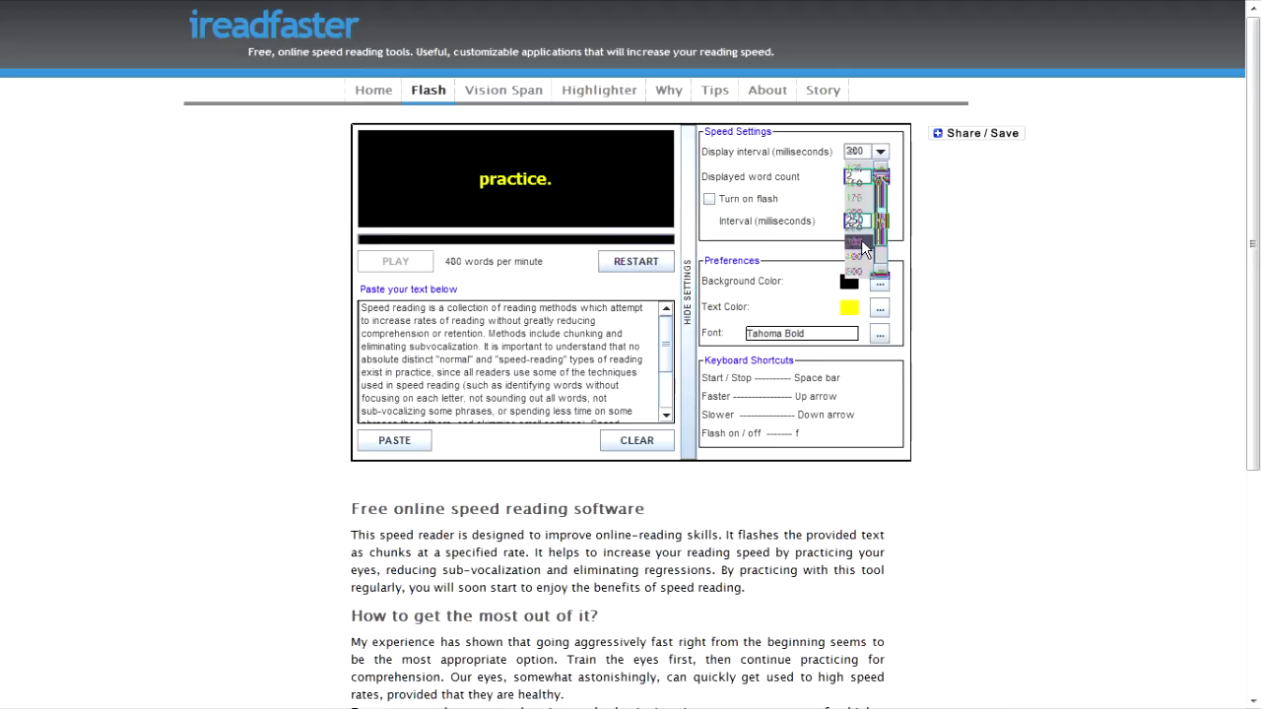
click(623, 264)
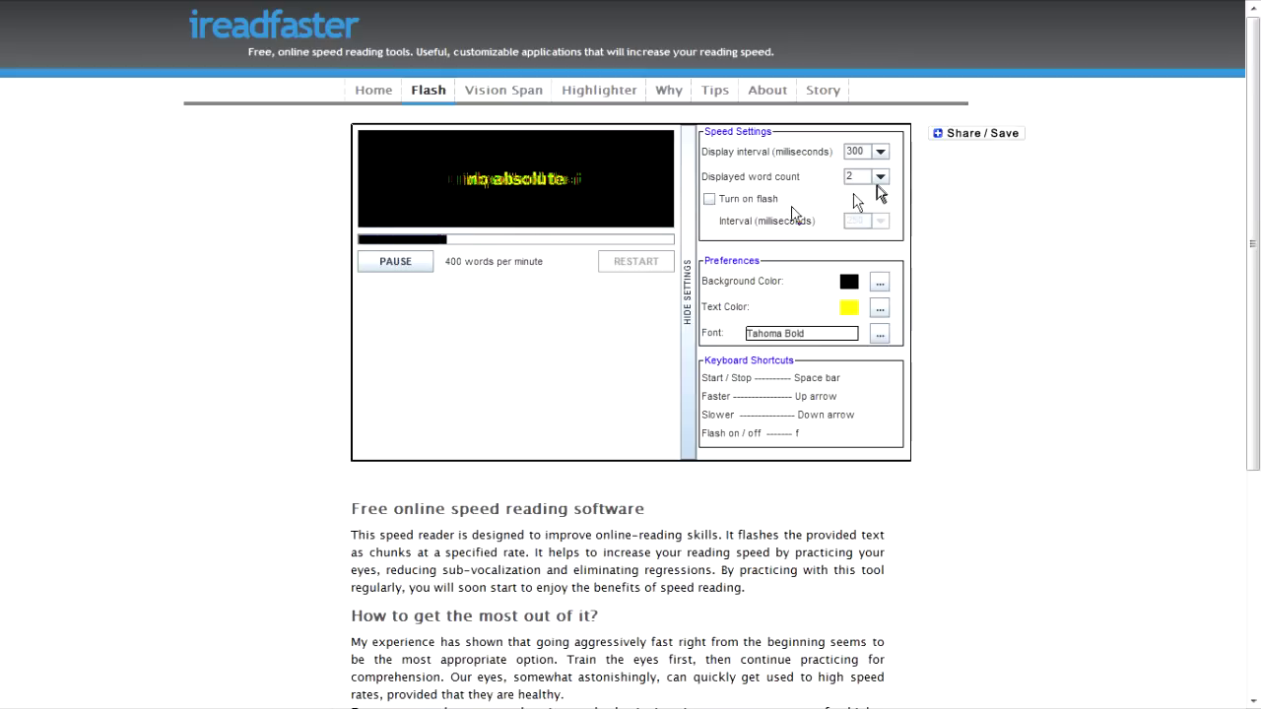
key(space)
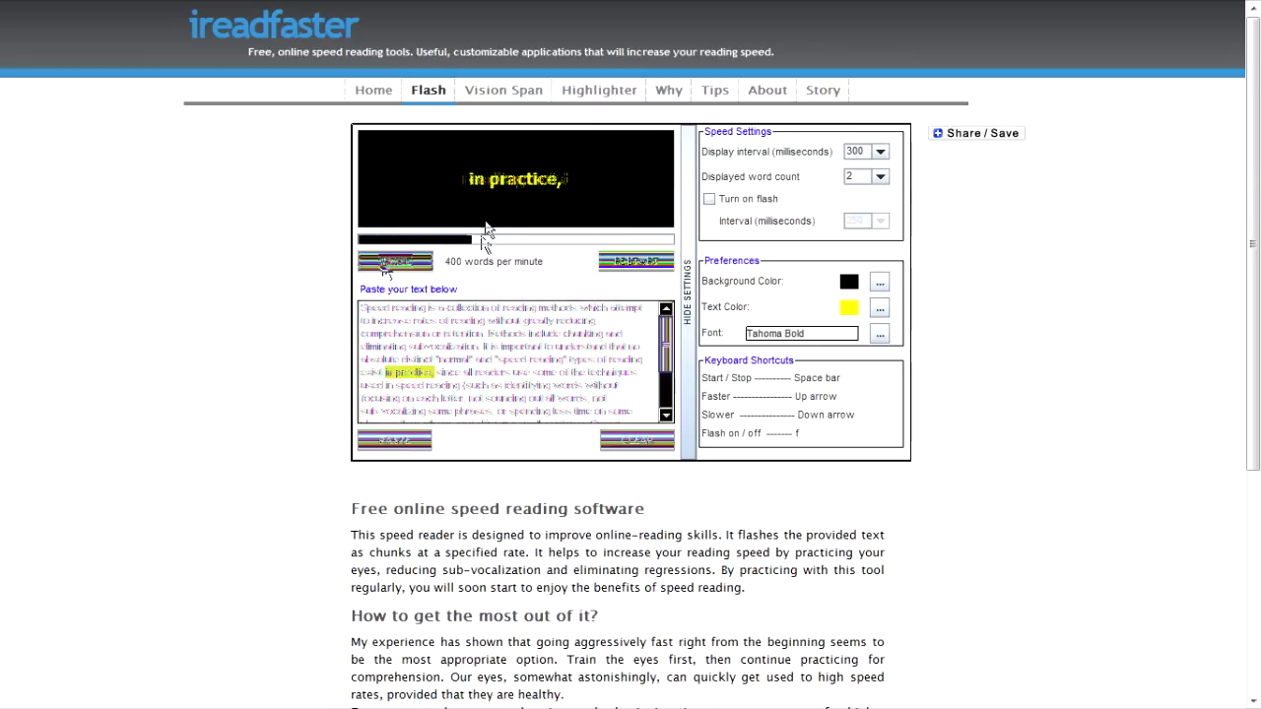
Flash the text three words at a time at 600 words per minute.
click(879, 176)
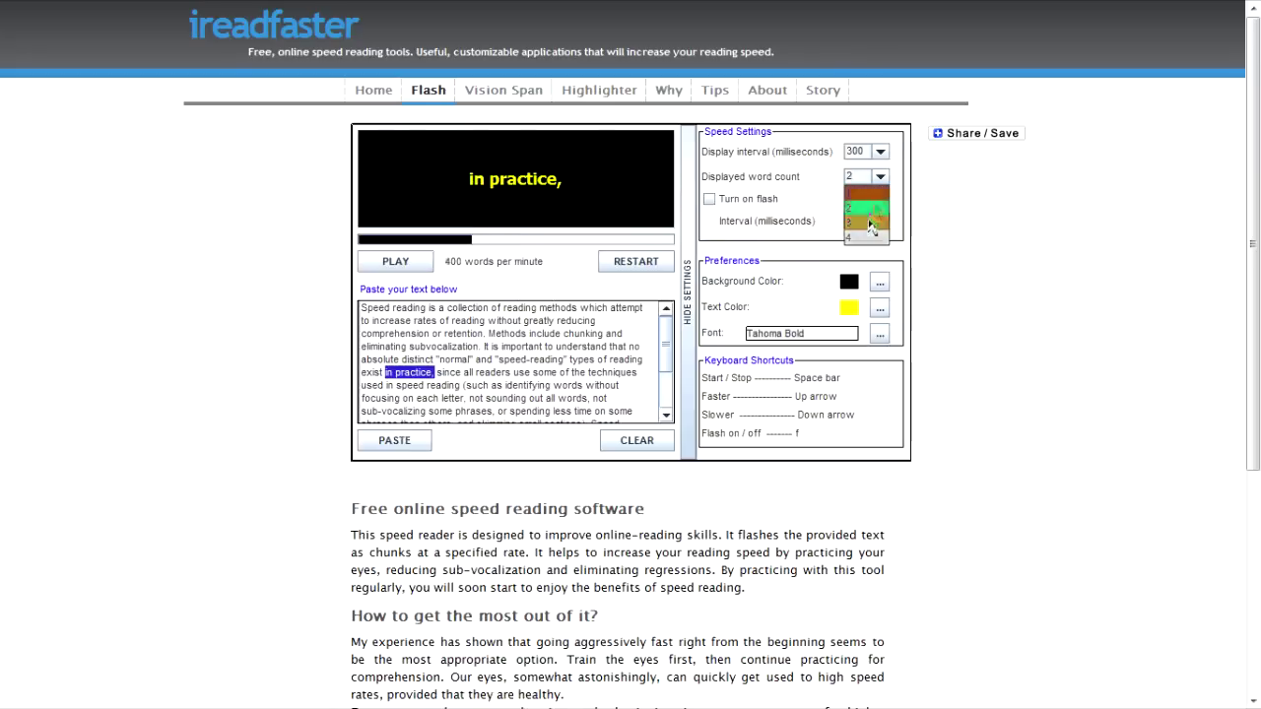
click(879, 200)
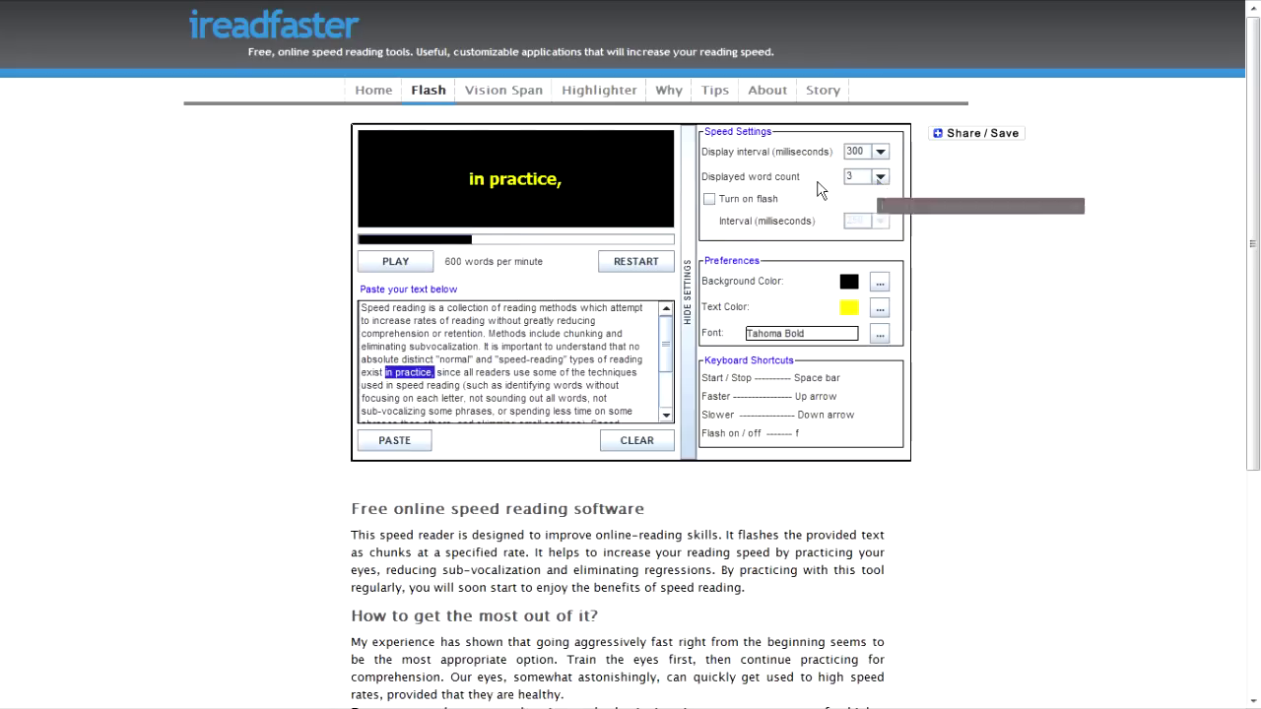
click(385, 266)
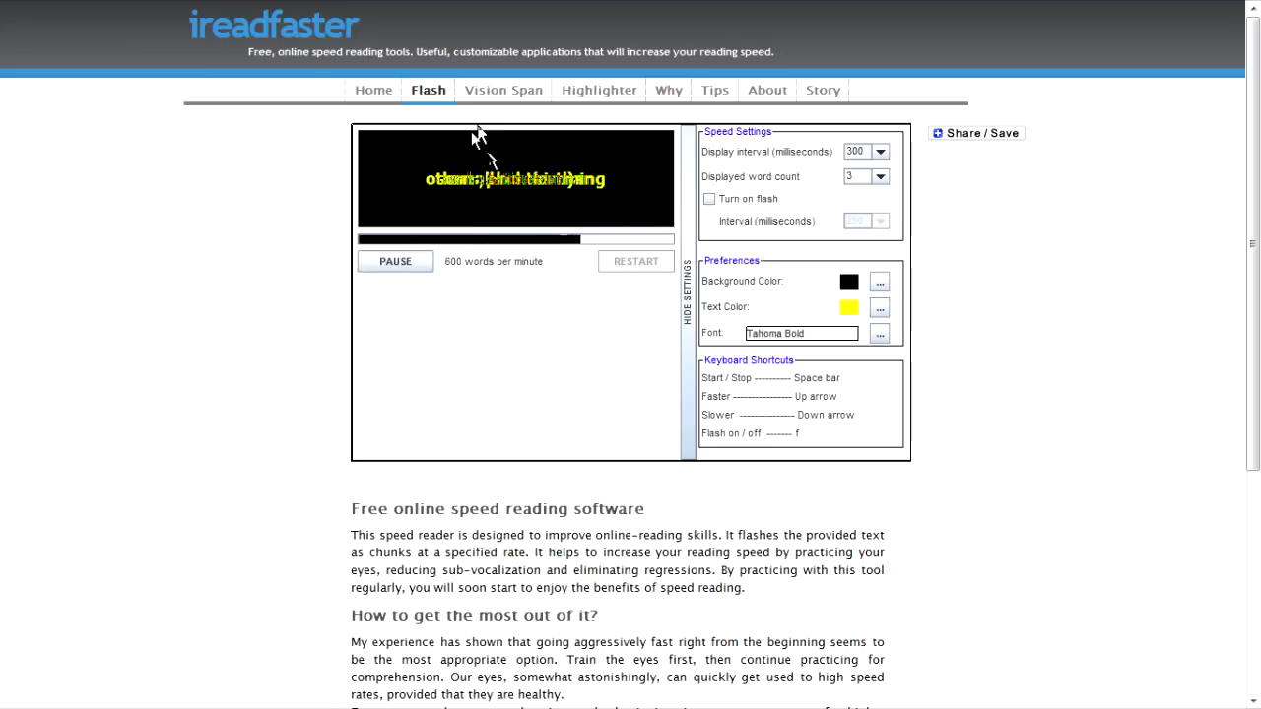
Pause the Speed Reader and launch Vision Span Practice from the Home page.
click(404, 266)
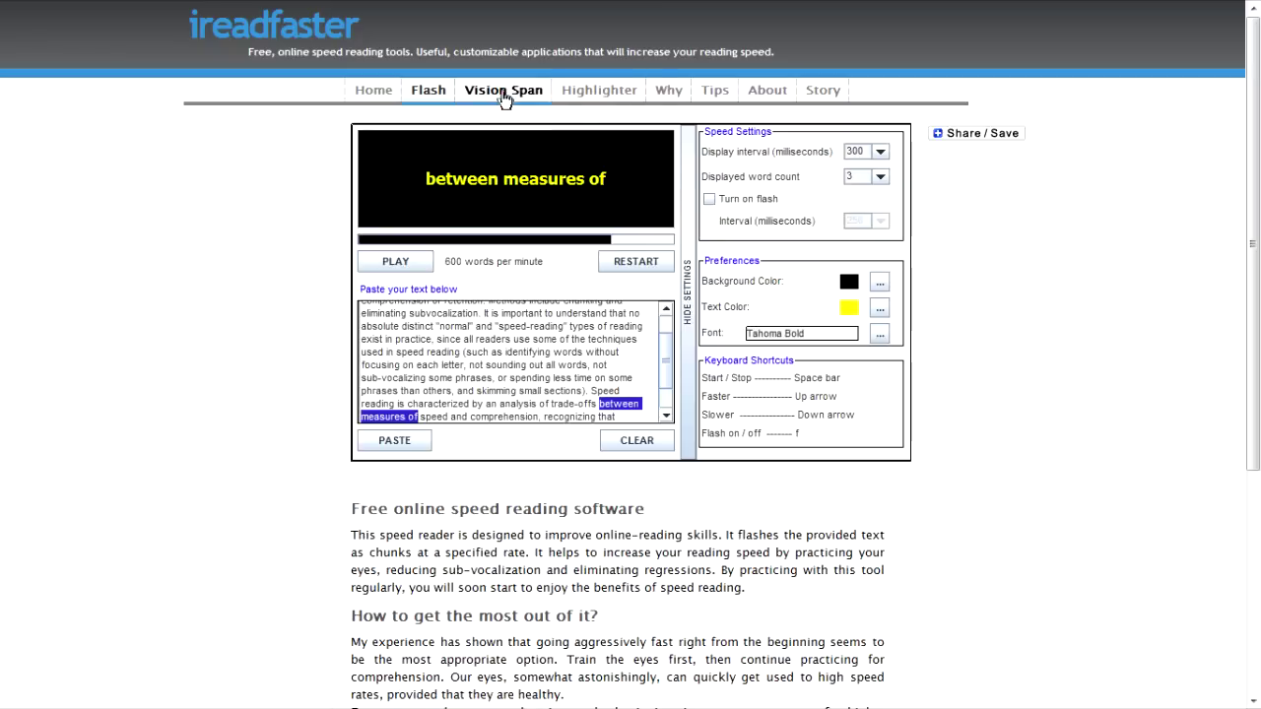
click(378, 92)
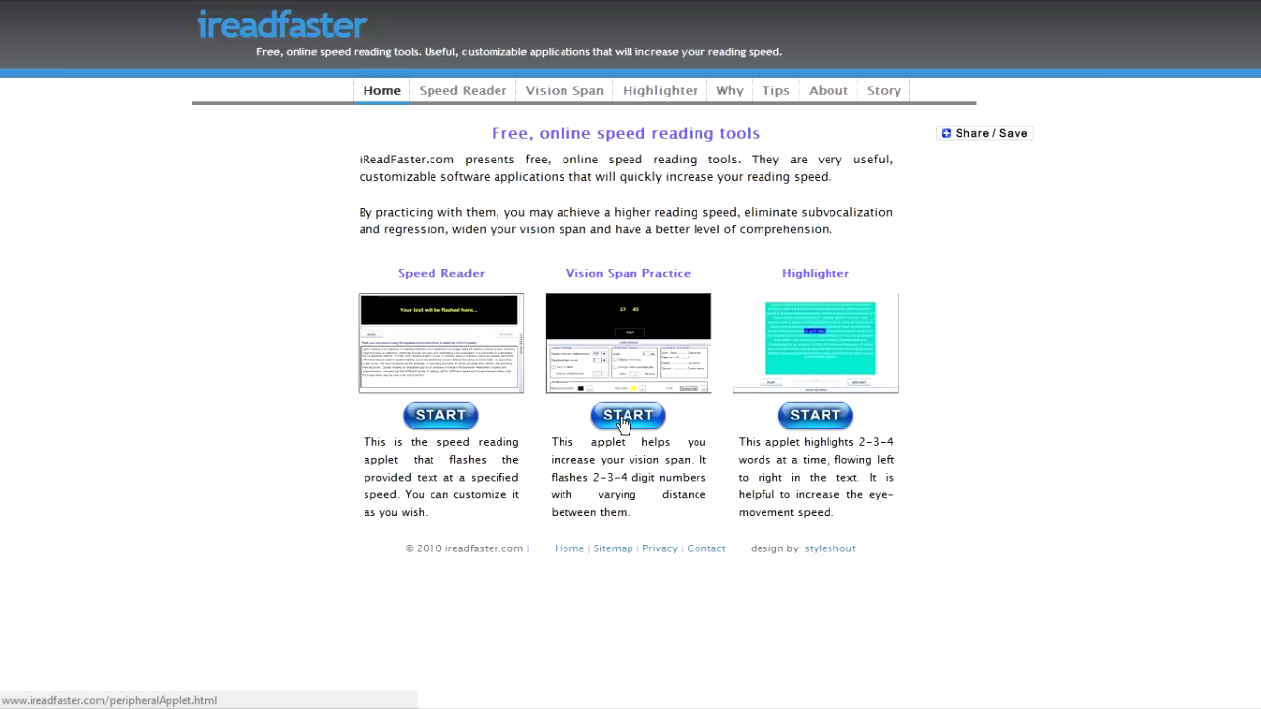
click(623, 418)
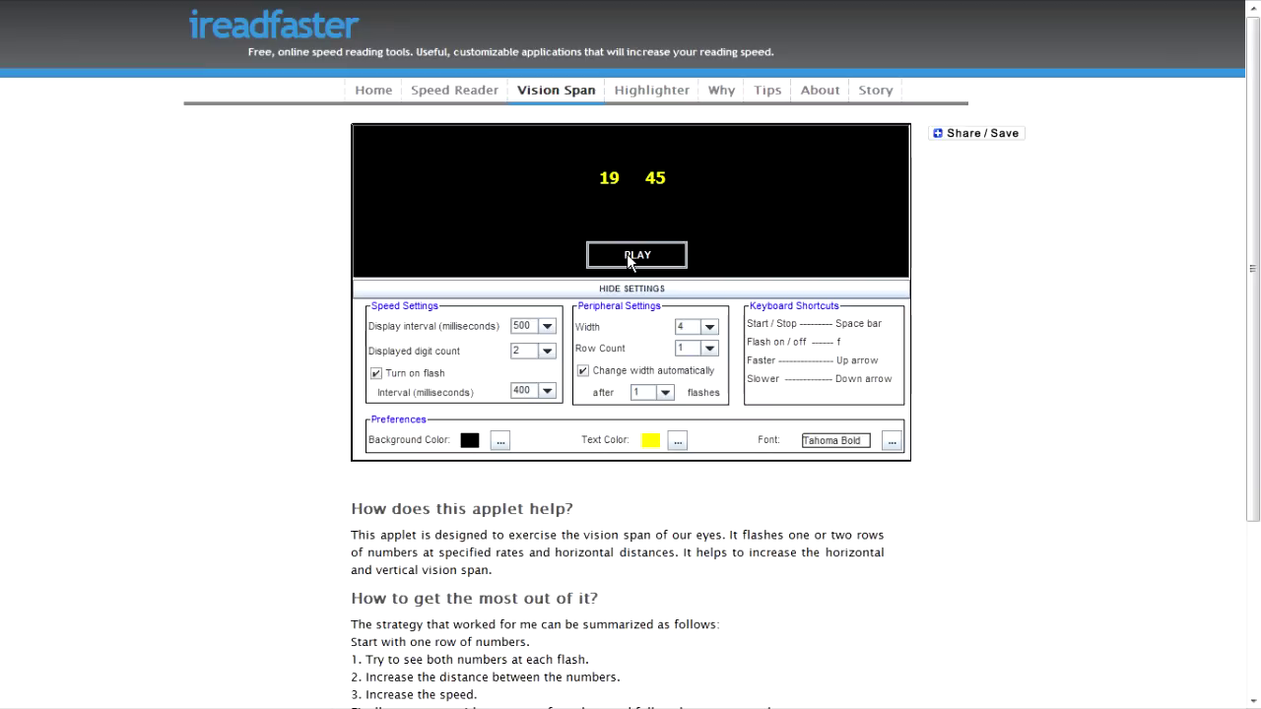
Play Vision Span's two-digit number pairs at the 500 ms interval.
click(626, 253)
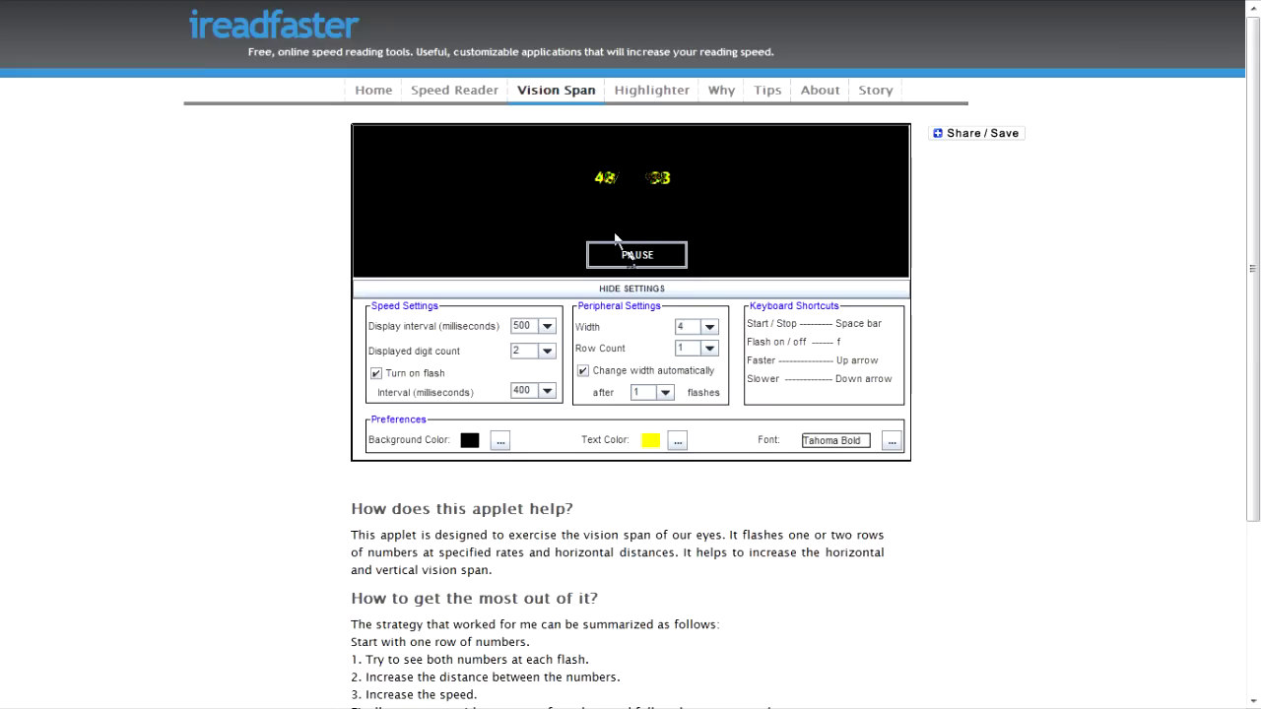
Stop Vision Span and set a 175 ms display interval with 4 digits.
click(657, 259)
scroll(666, 266, down, 1)
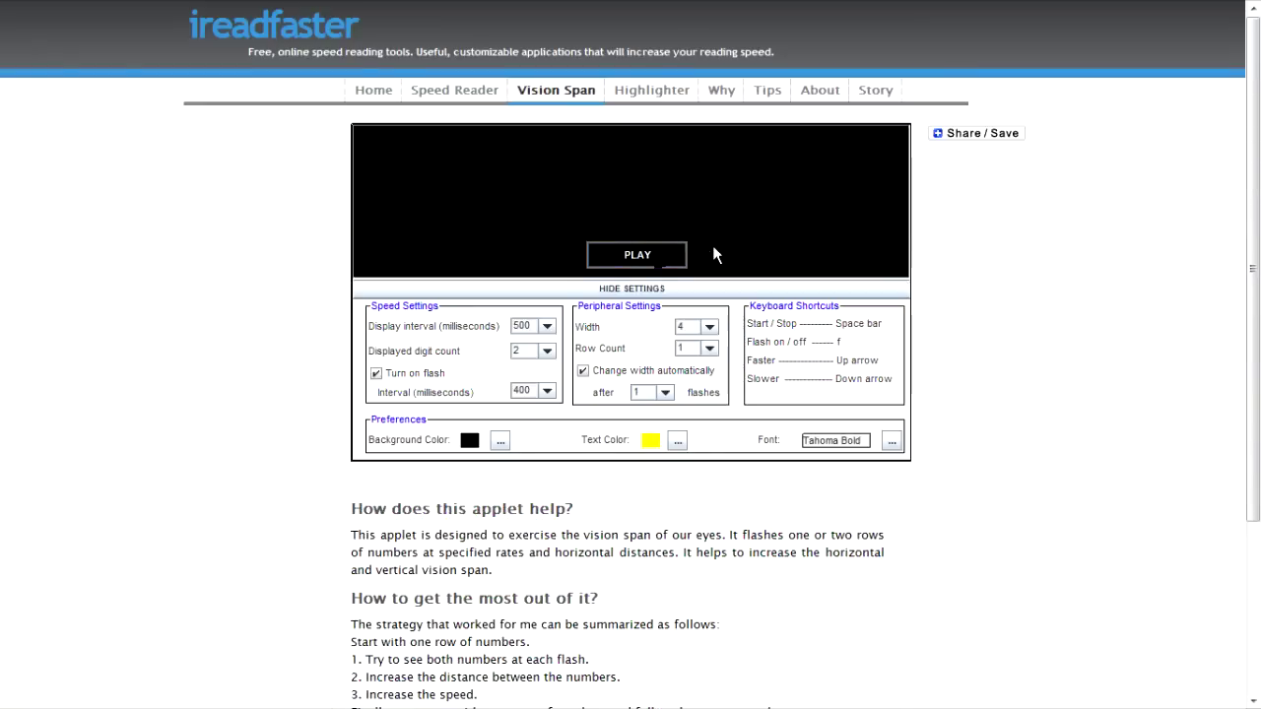
click(522, 326)
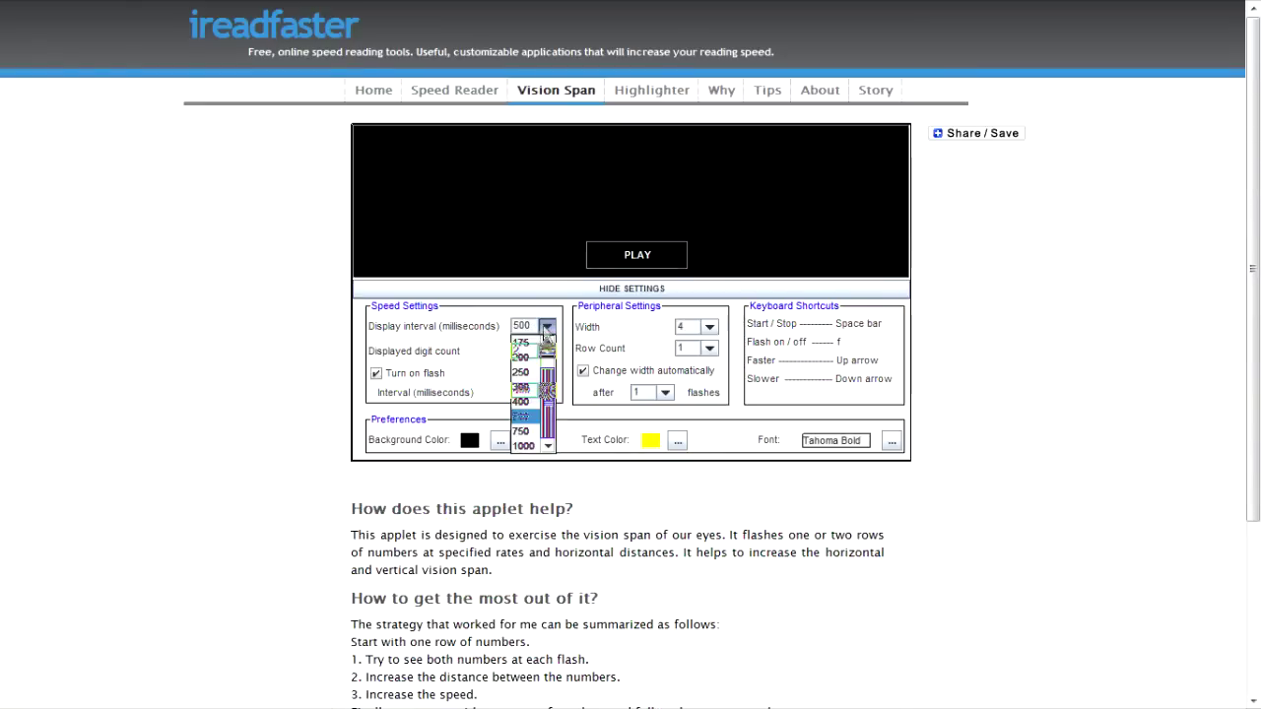
click(542, 367)
click(546, 352)
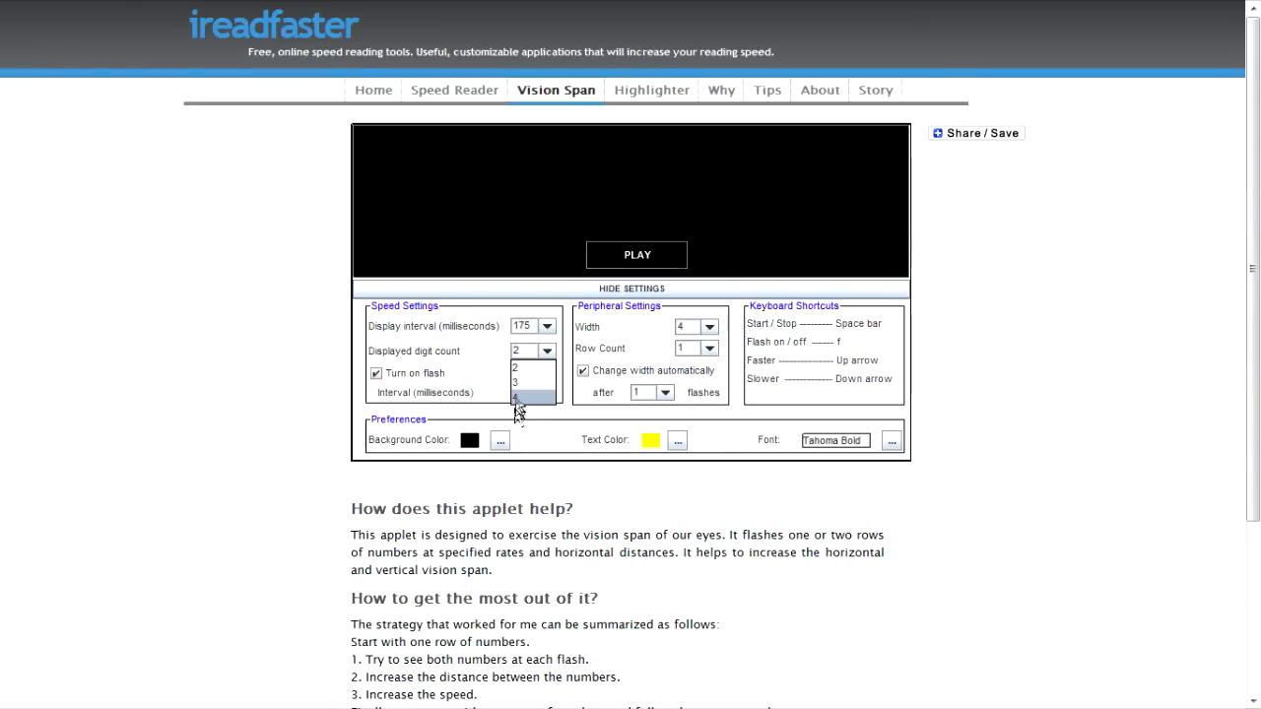
click(514, 398)
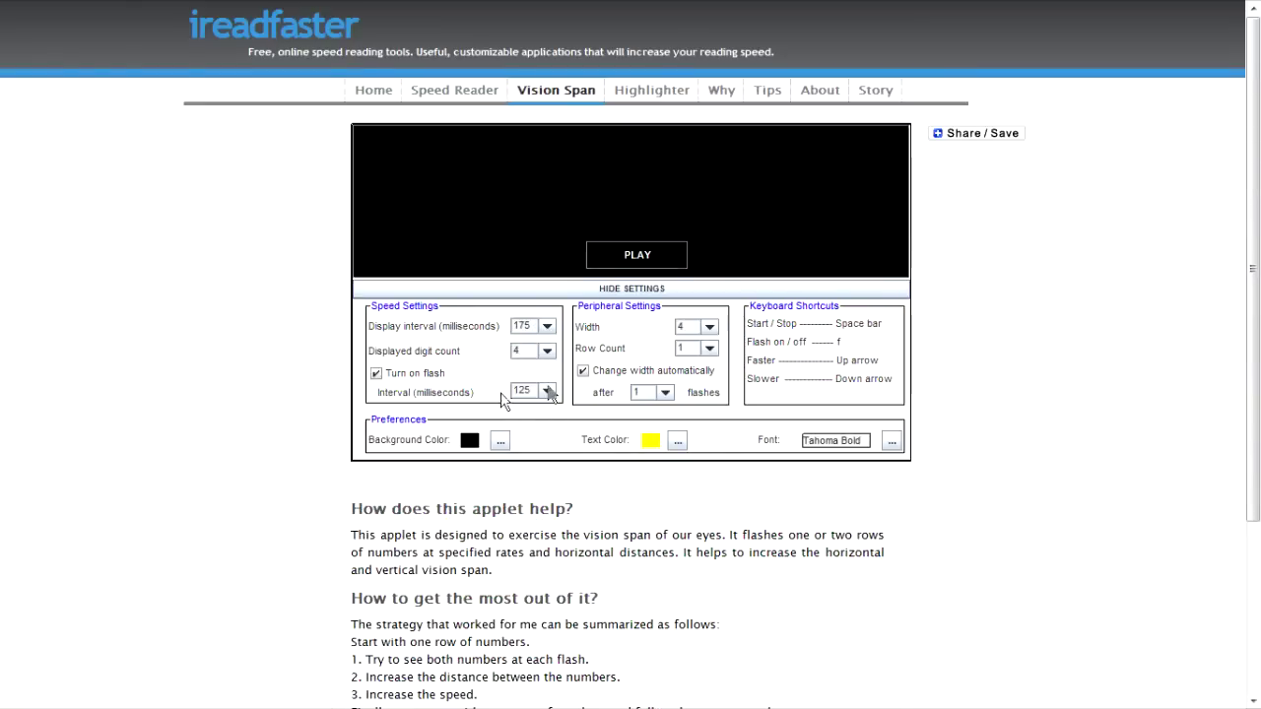
Play the four-digit pairs briefly, pause, and return to the home page.
click(624, 256)
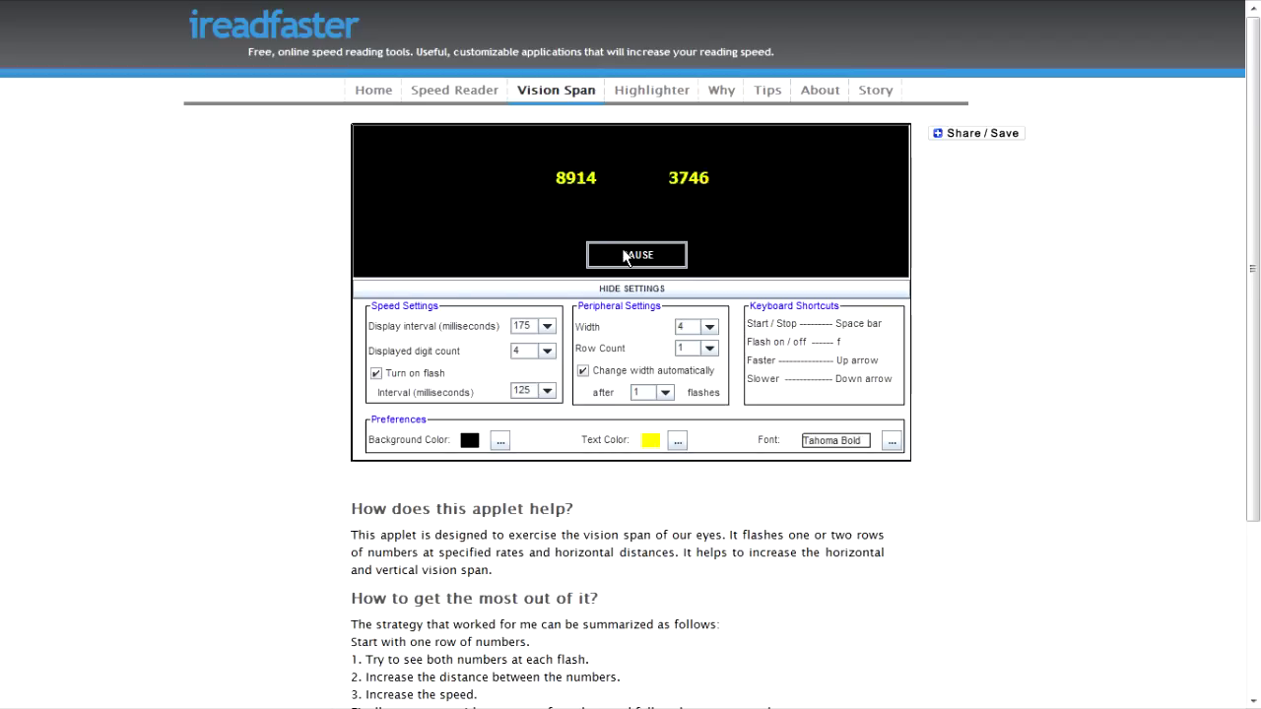
click(623, 257)
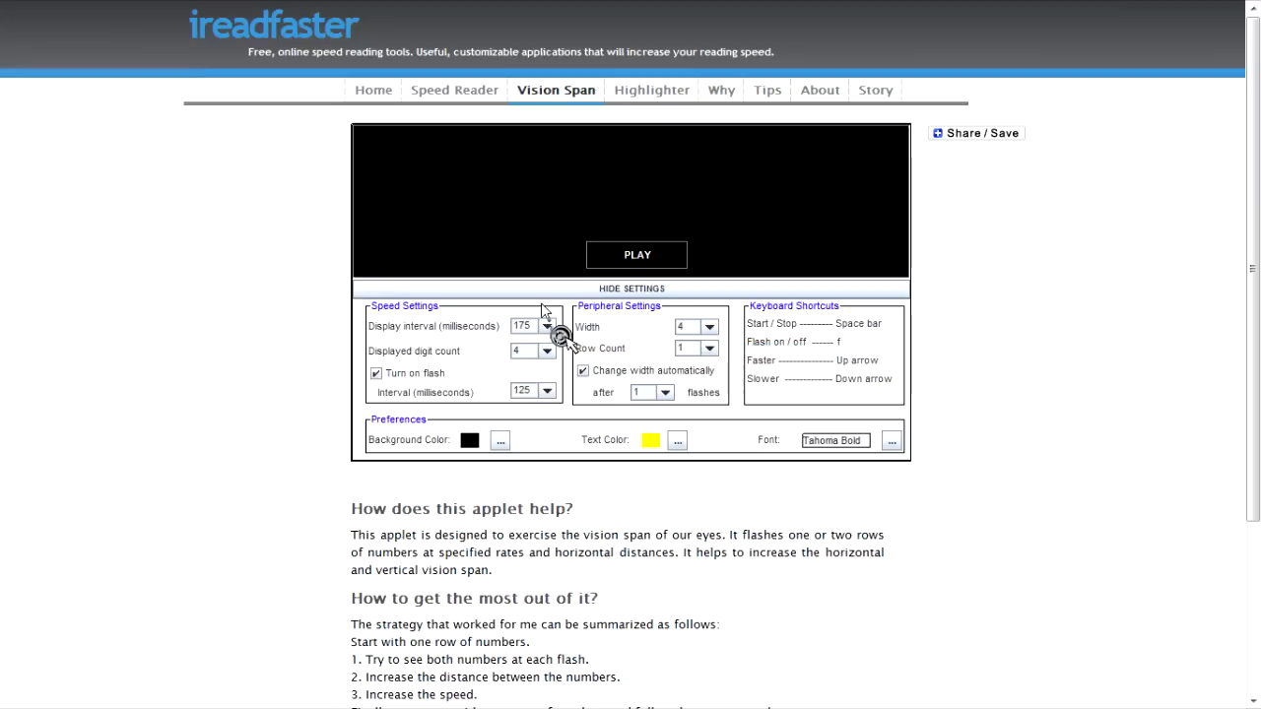
click(374, 91)
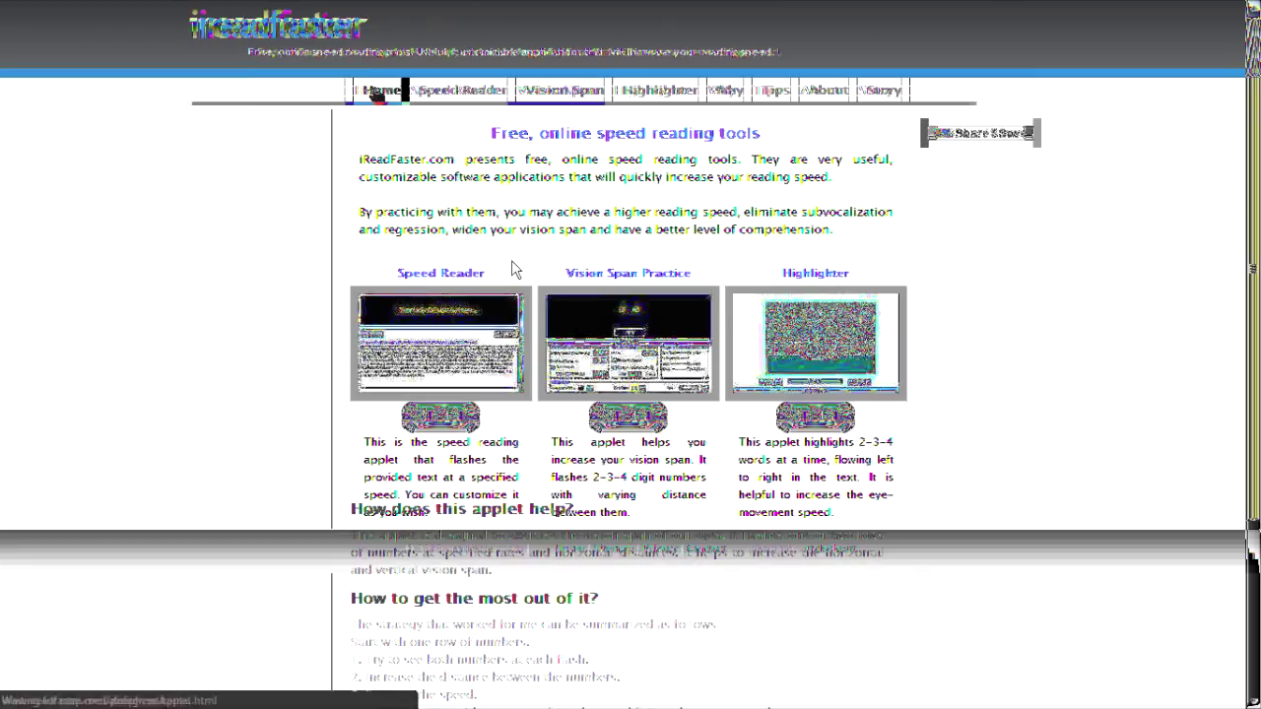
Launch the Highlighter and reveal its settings, keeping the 500 ms interval.
click(814, 423)
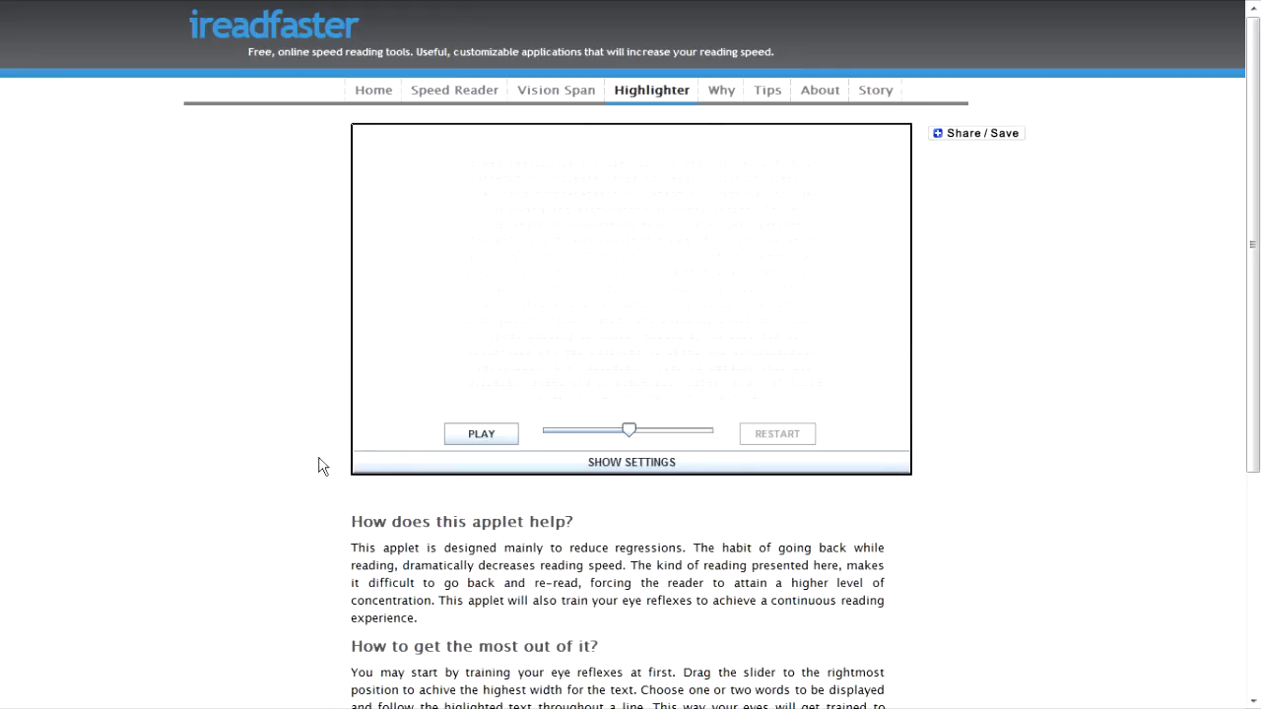
click(626, 463)
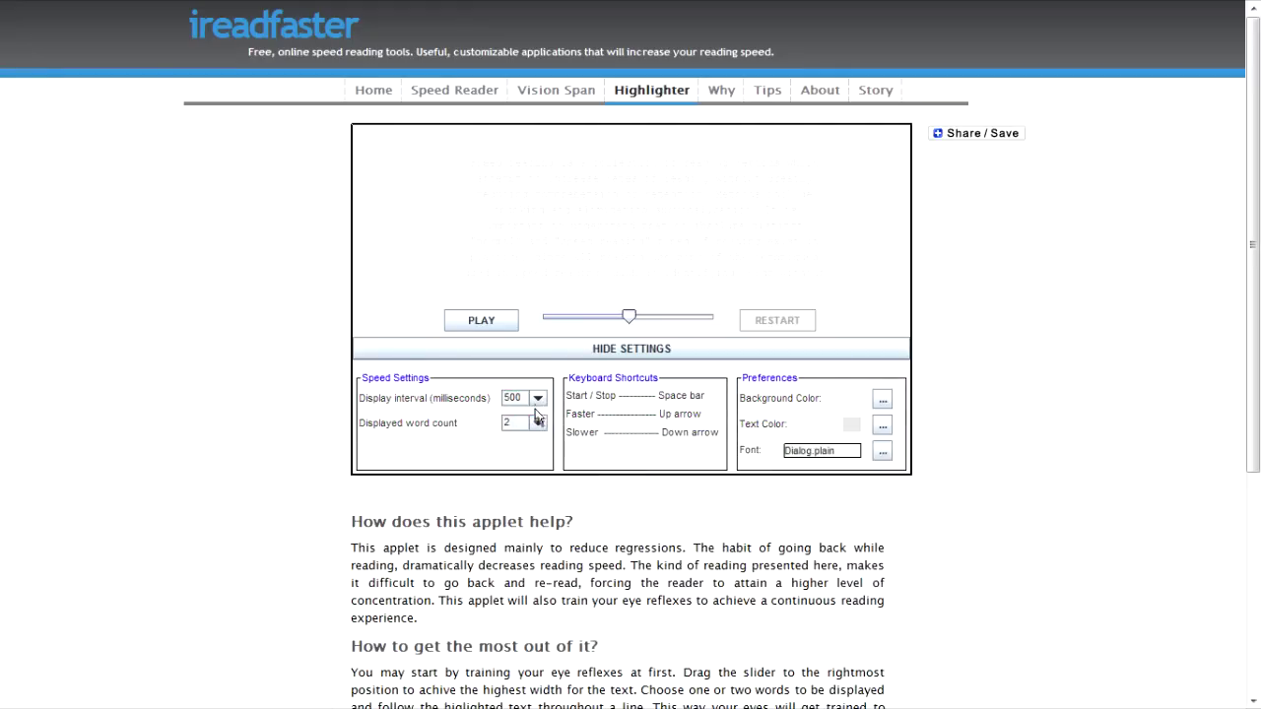
click(536, 402)
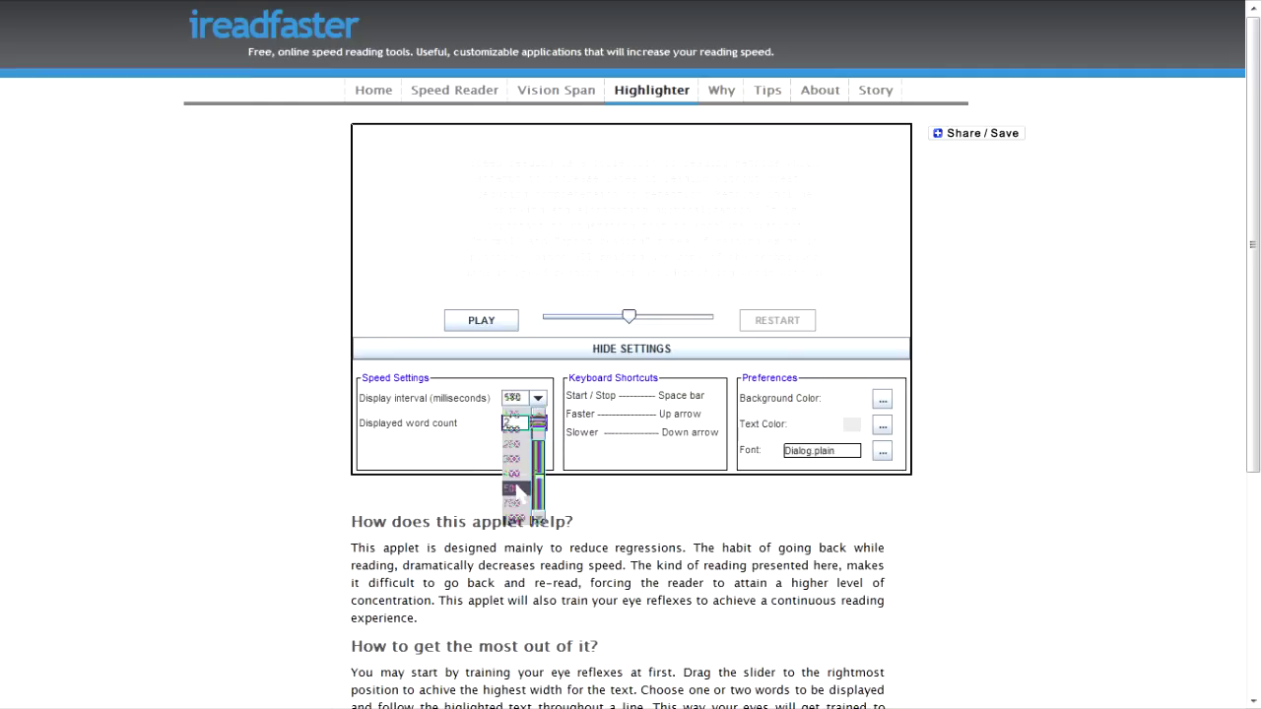
click(516, 485)
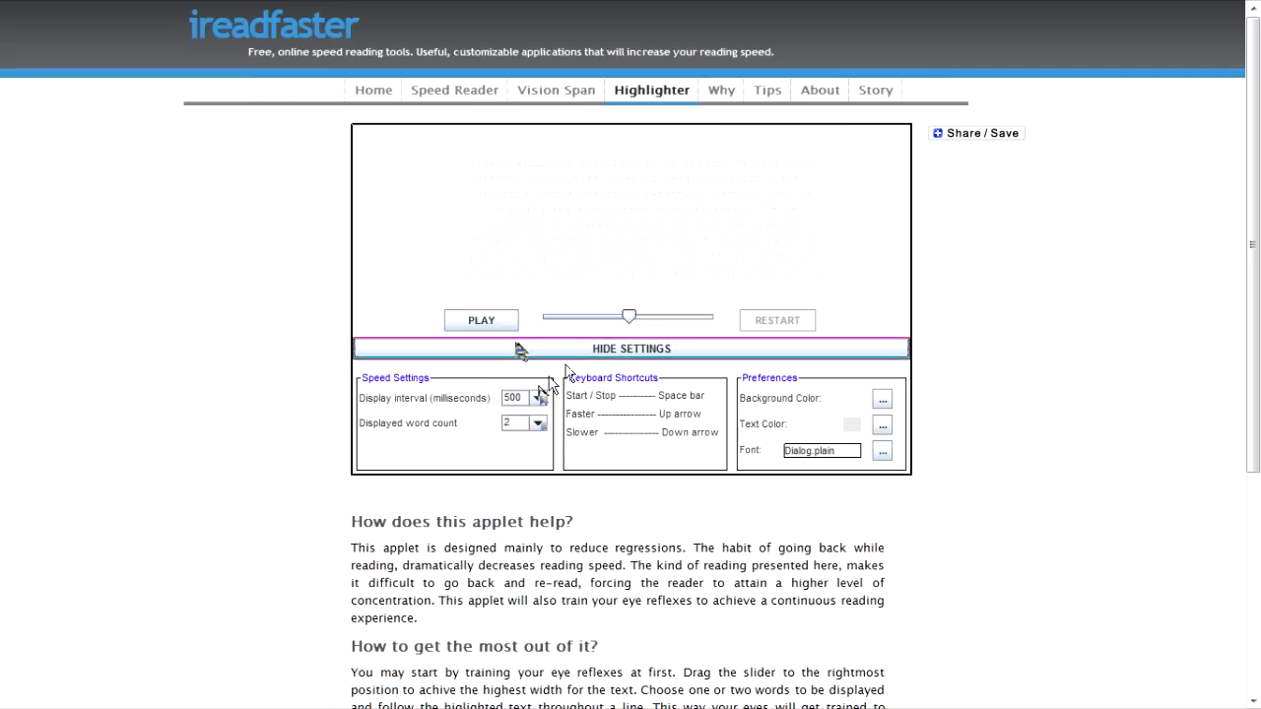
Highlight through the text, pause on 'since all', and return home.
click(488, 323)
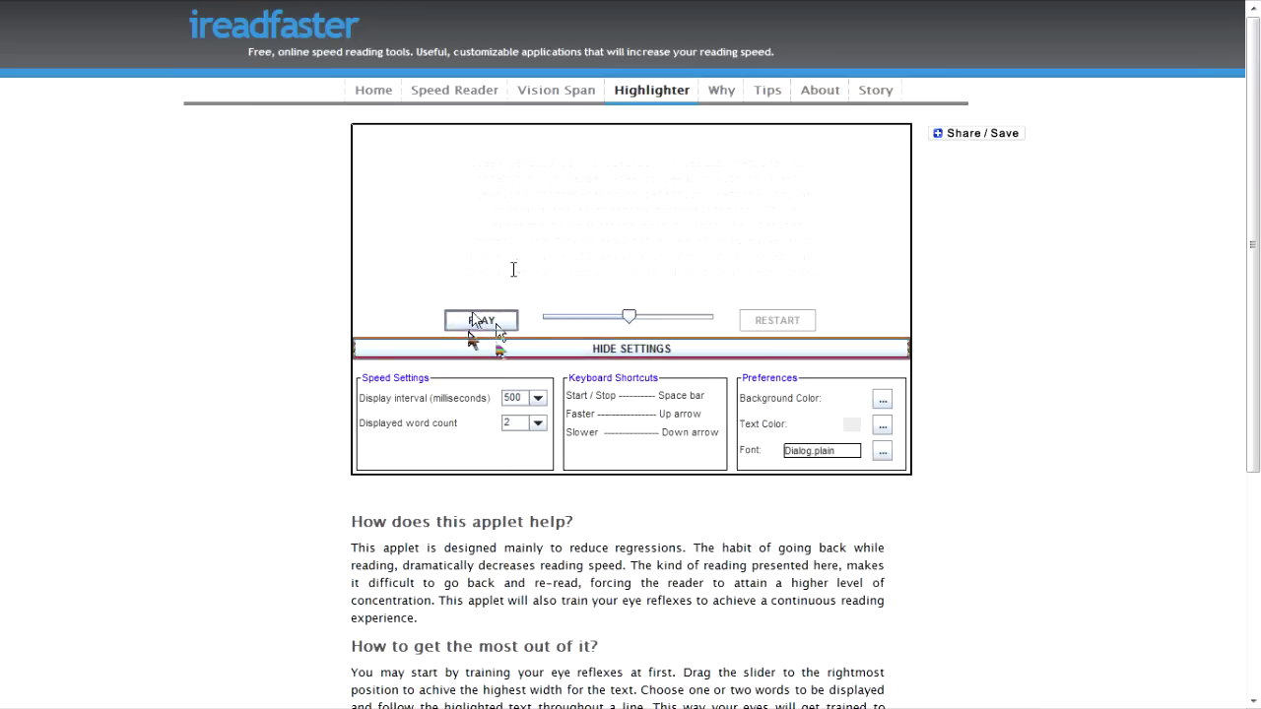
click(469, 320)
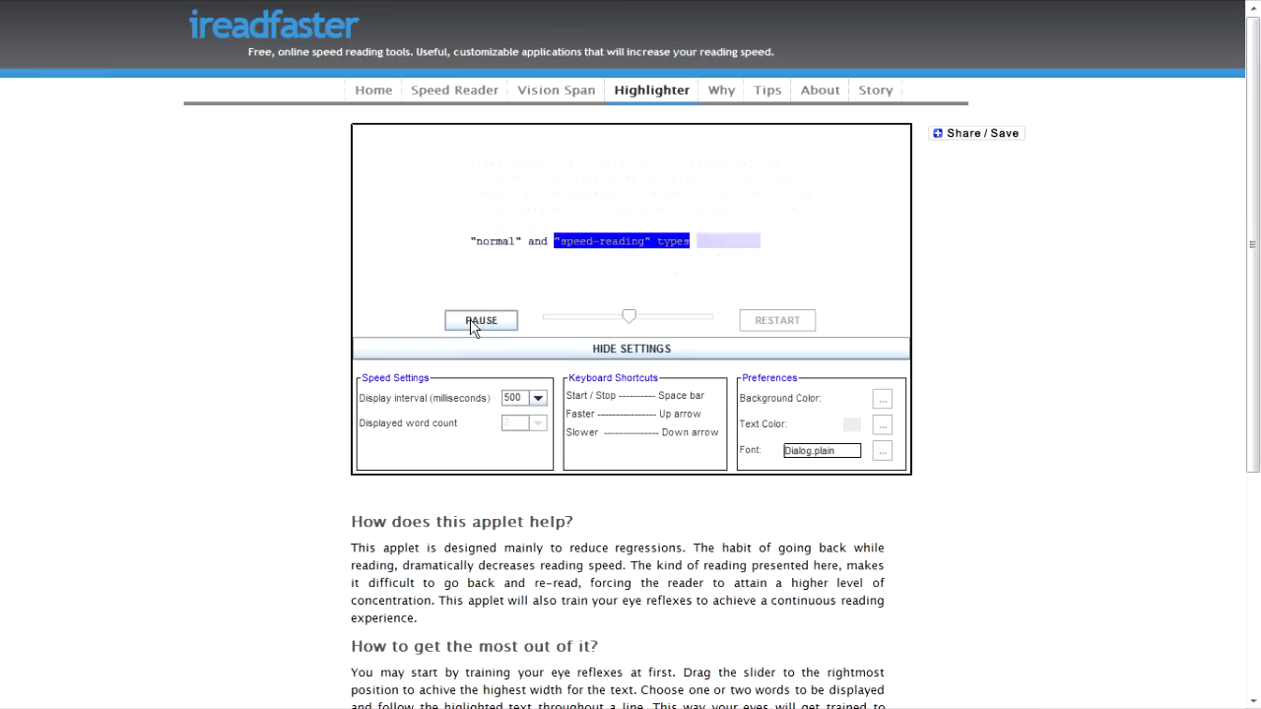
click(470, 319)
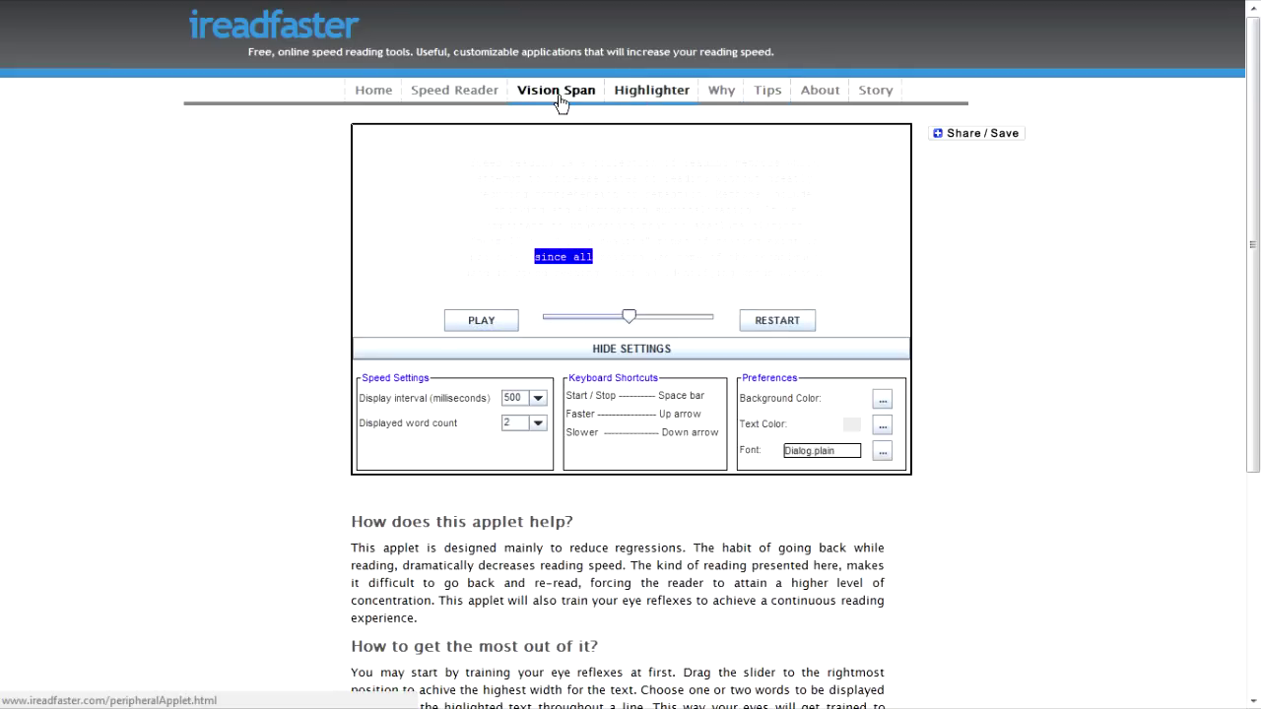
click(382, 98)
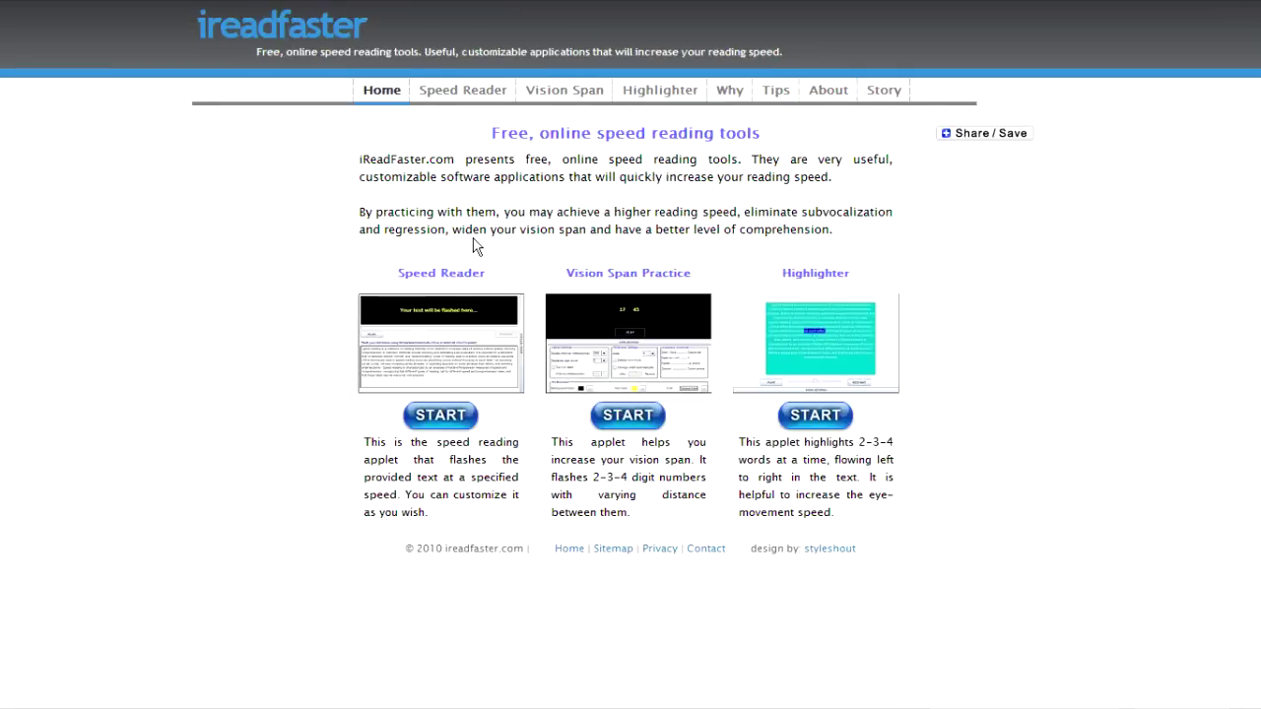